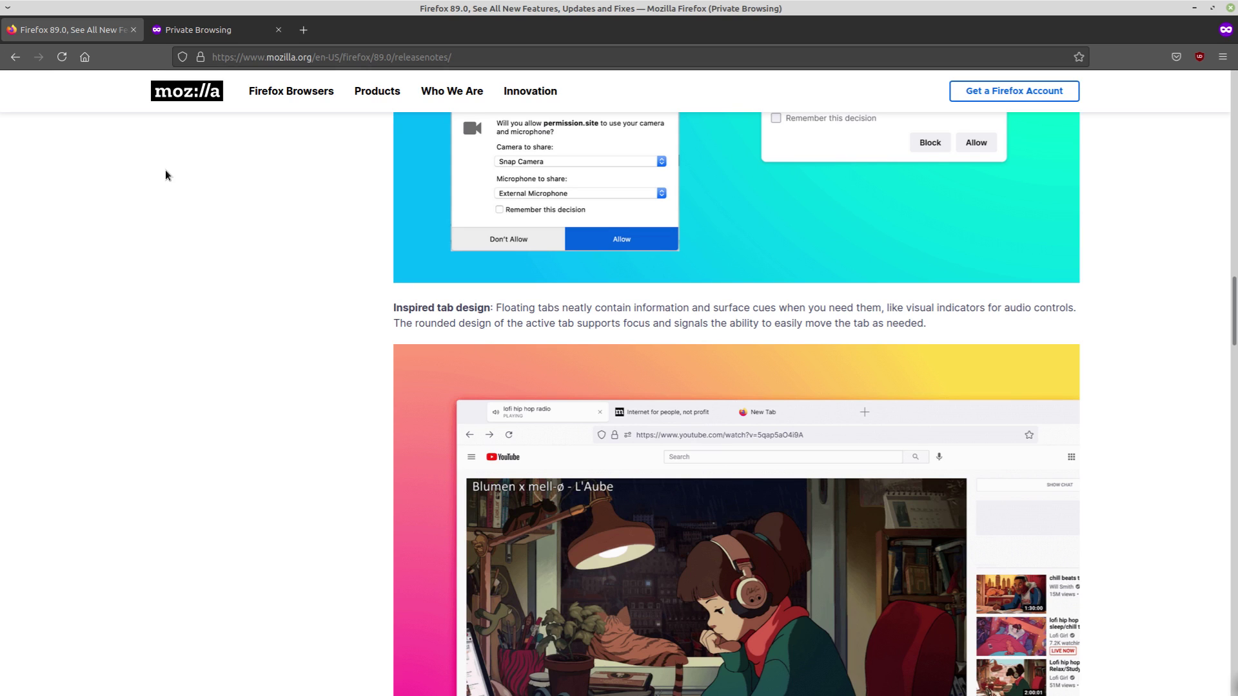
Step: Scroll the current page up and down, then switch to the Private Browsing tab
{"action": "scroll", "coordinate": [326, 222], "scroll_direction": "up", "scroll_amount": 10}
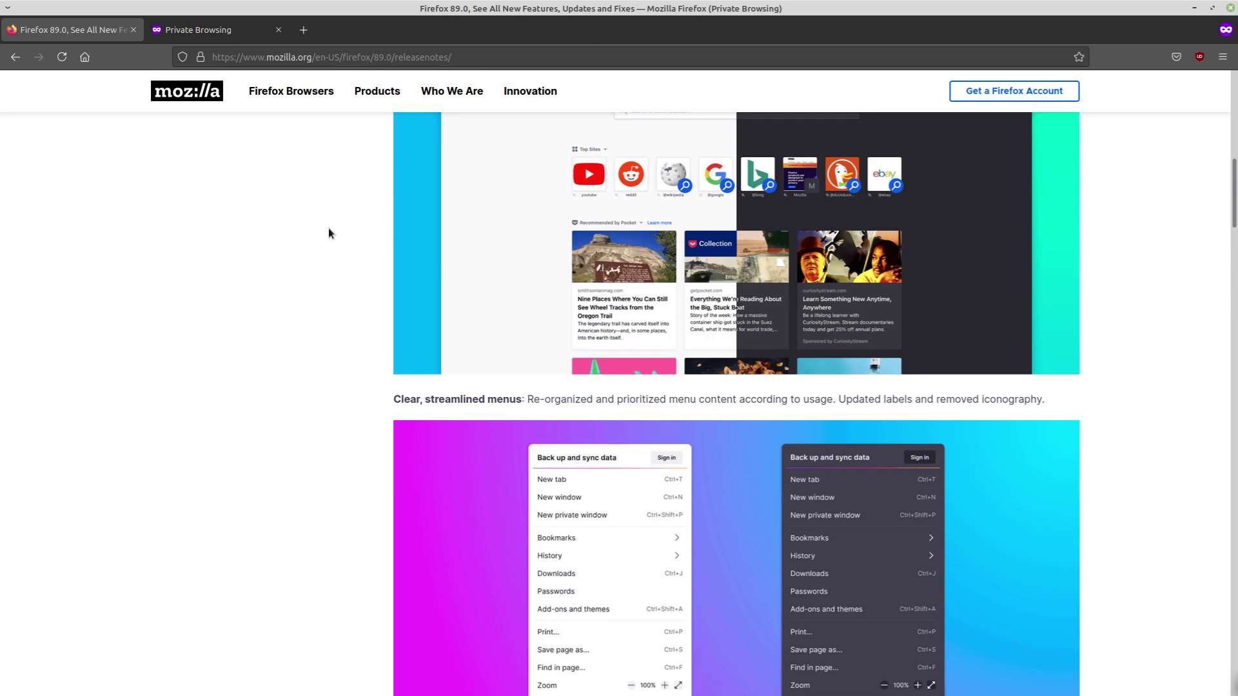
{"action": "scroll", "coordinate": [327, 258], "scroll_direction": "down", "scroll_amount": 3}
{"action": "scroll", "coordinate": [329, 273], "scroll_direction": "down", "scroll_amount": 20}
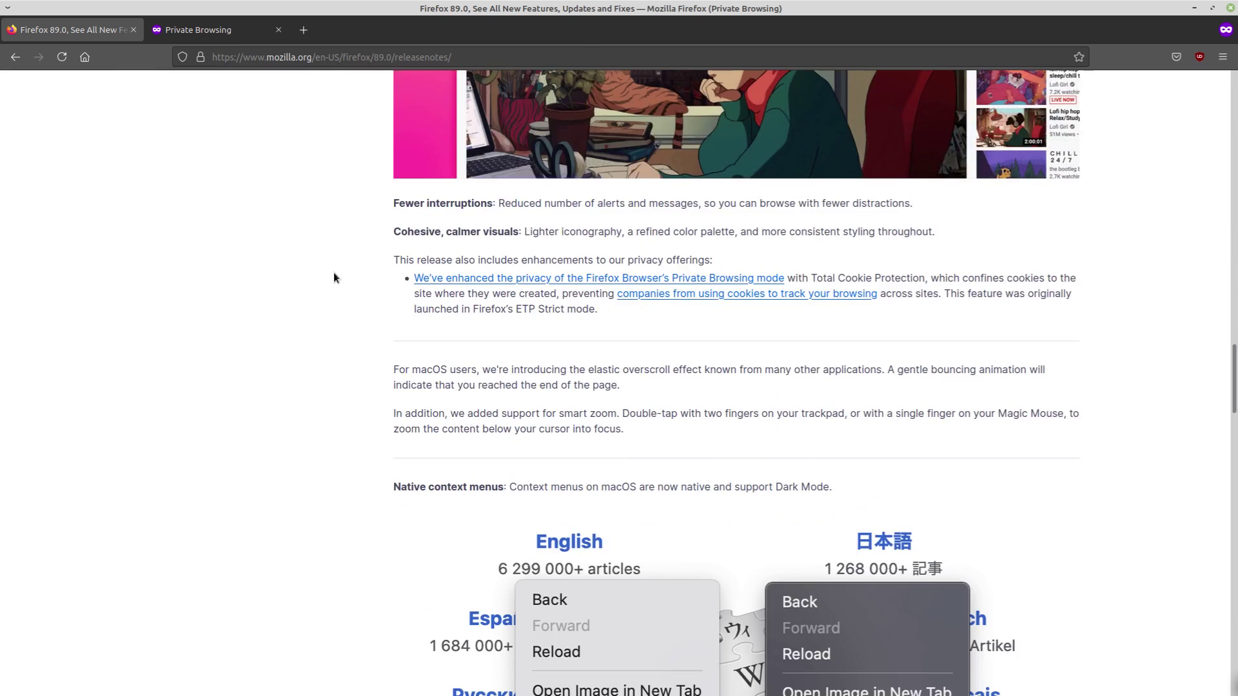
{"action": "scroll", "coordinate": [330, 273], "scroll_direction": "up", "scroll_amount": 20}
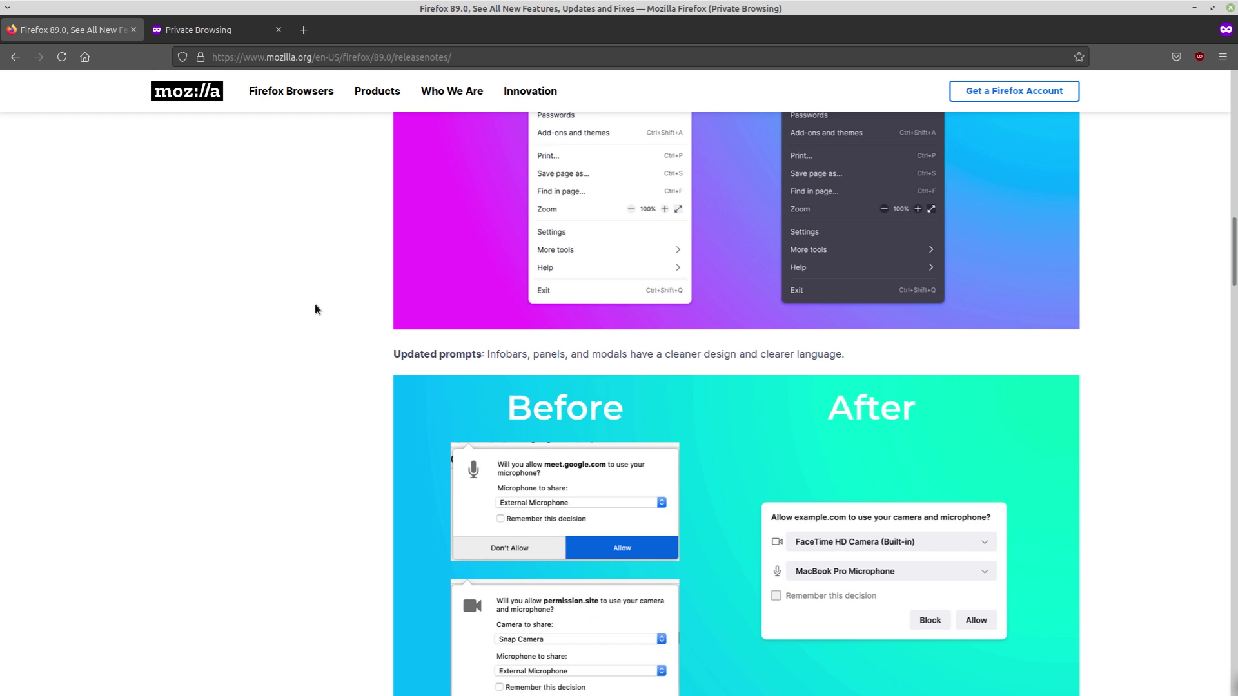
{"action": "scroll", "coordinate": [339, 257], "scroll_direction": "up", "scroll_amount": 3}
{"action": "scroll", "coordinate": [339, 258], "scroll_direction": "up", "scroll_amount": 10}
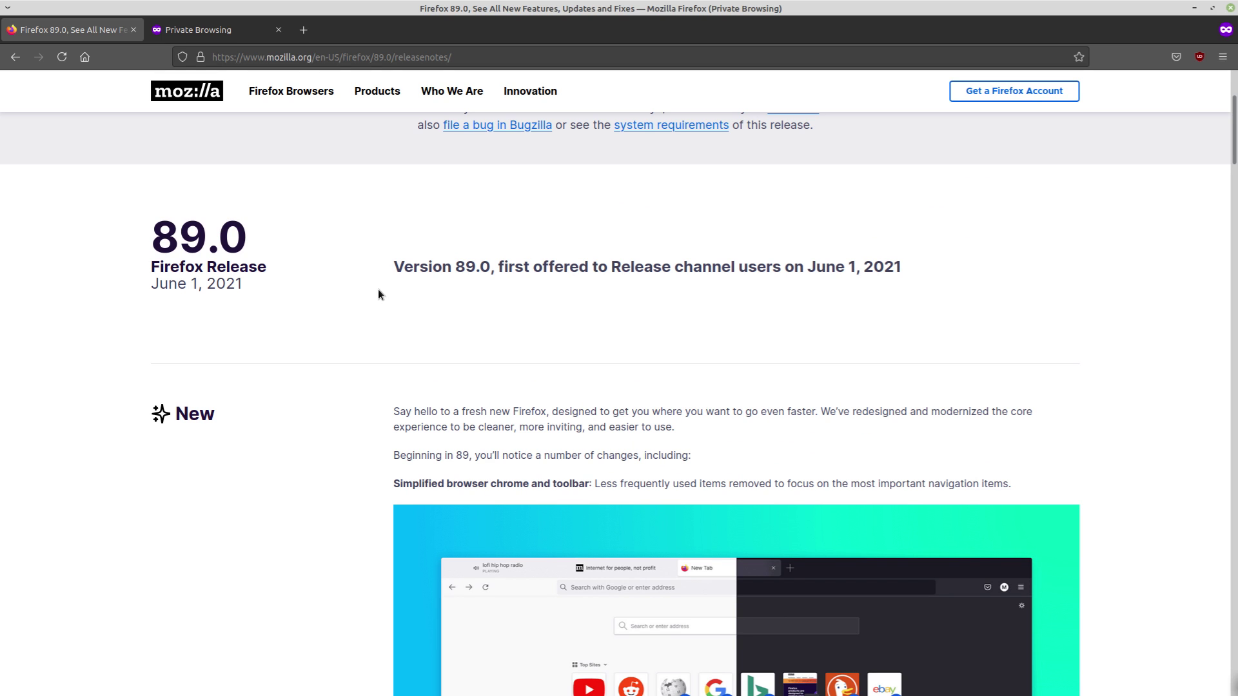
{"action": "scroll", "coordinate": [336, 193], "scroll_direction": "up", "scroll_amount": 3}
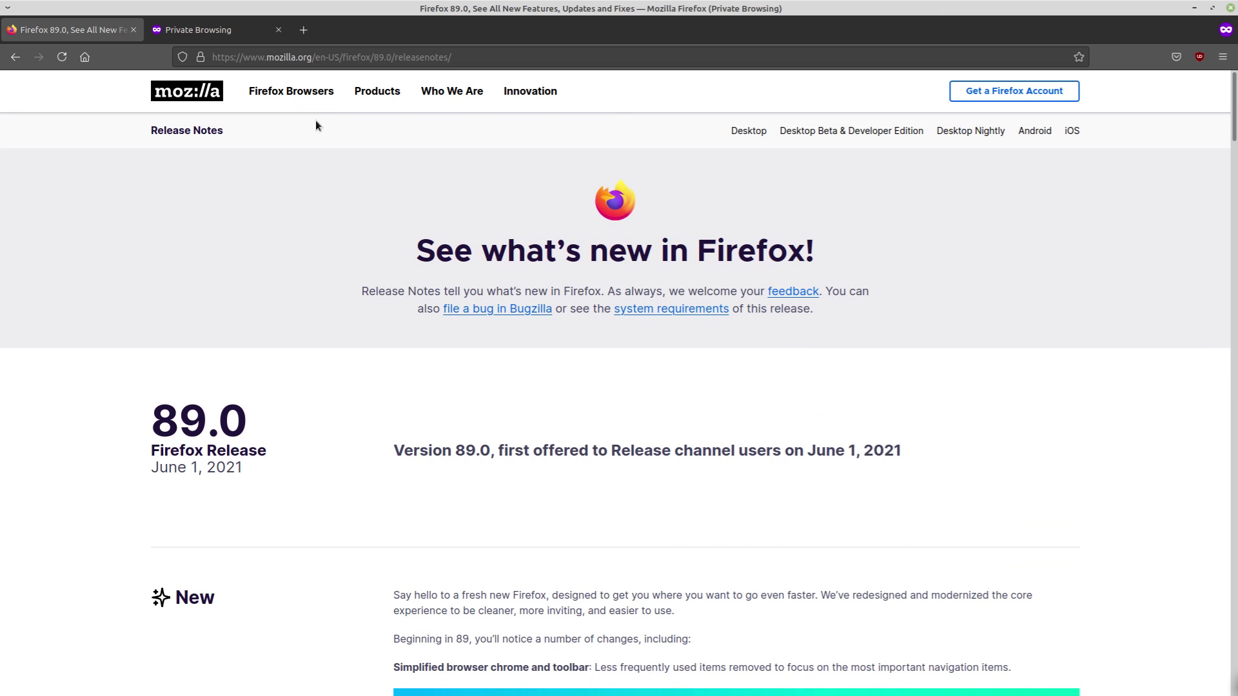
{"action": "left_click", "coordinate": [220, 20]}
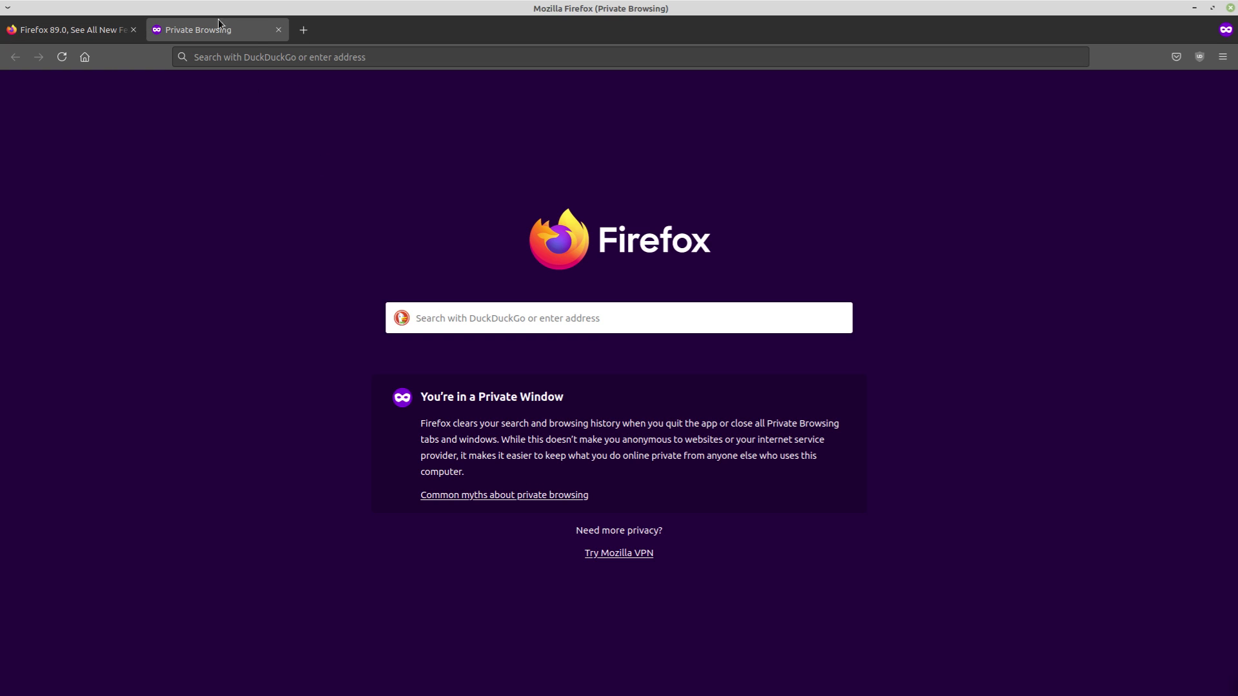
{"action": "double_click", "coordinate": [500, 26]}
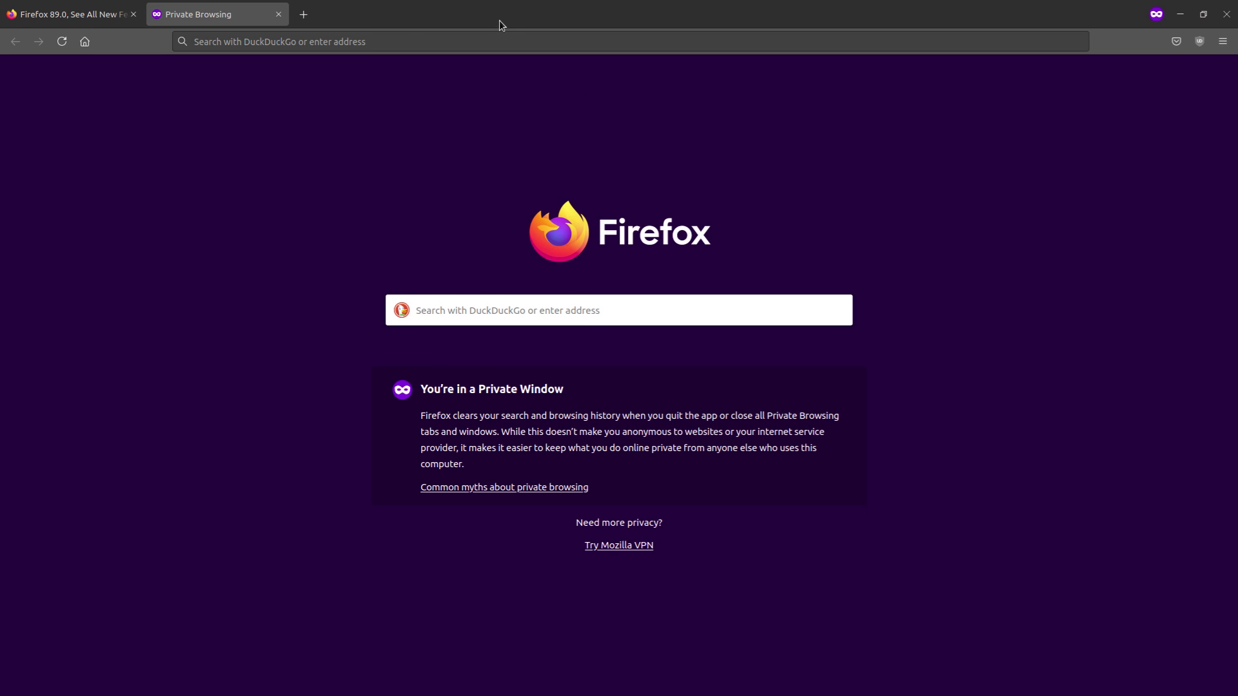
{"action": "double_click", "coordinate": [459, 20]}
{"action": "double_click", "coordinate": [459, 20]}
{"action": "right_click", "coordinate": [539, 16]}
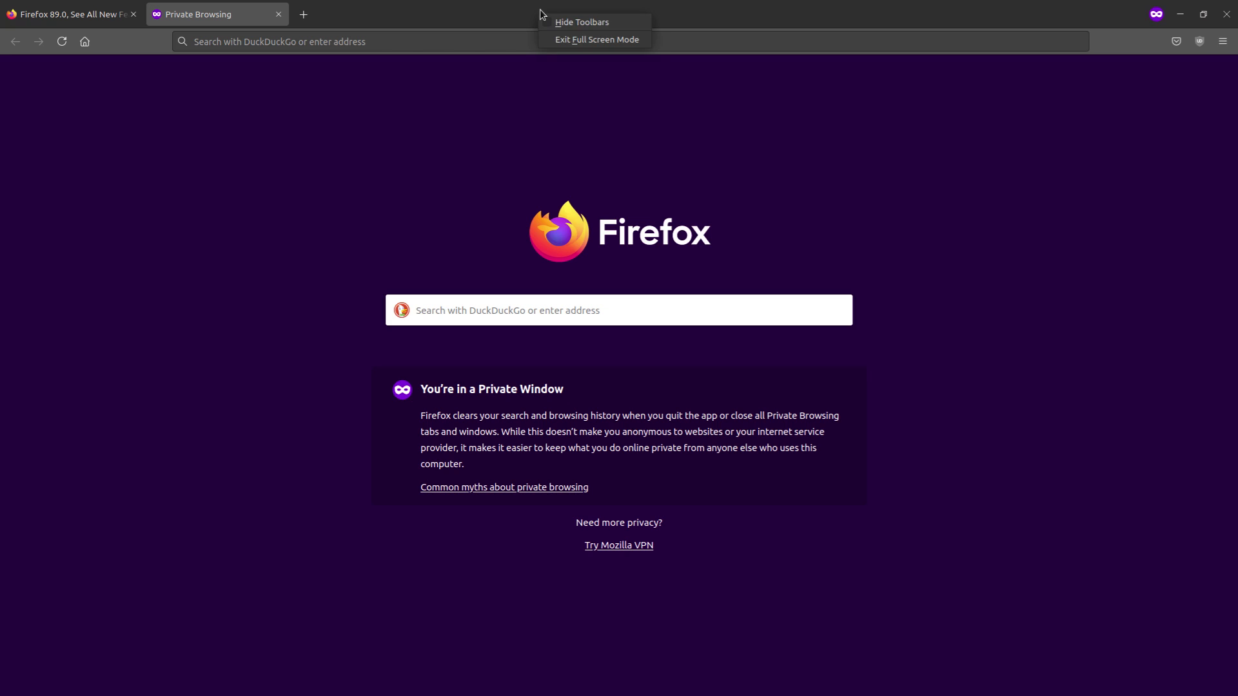
{"action": "left_click", "coordinate": [548, 22]}
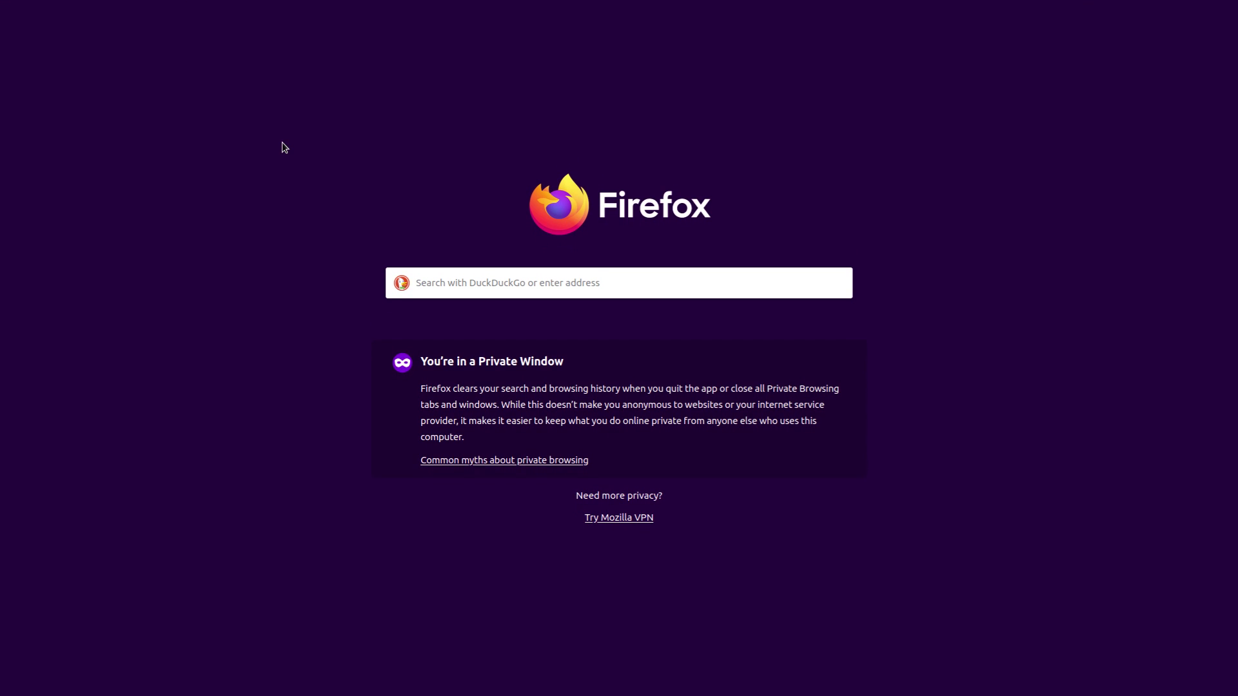
{"action": "key", "text": "F11"}
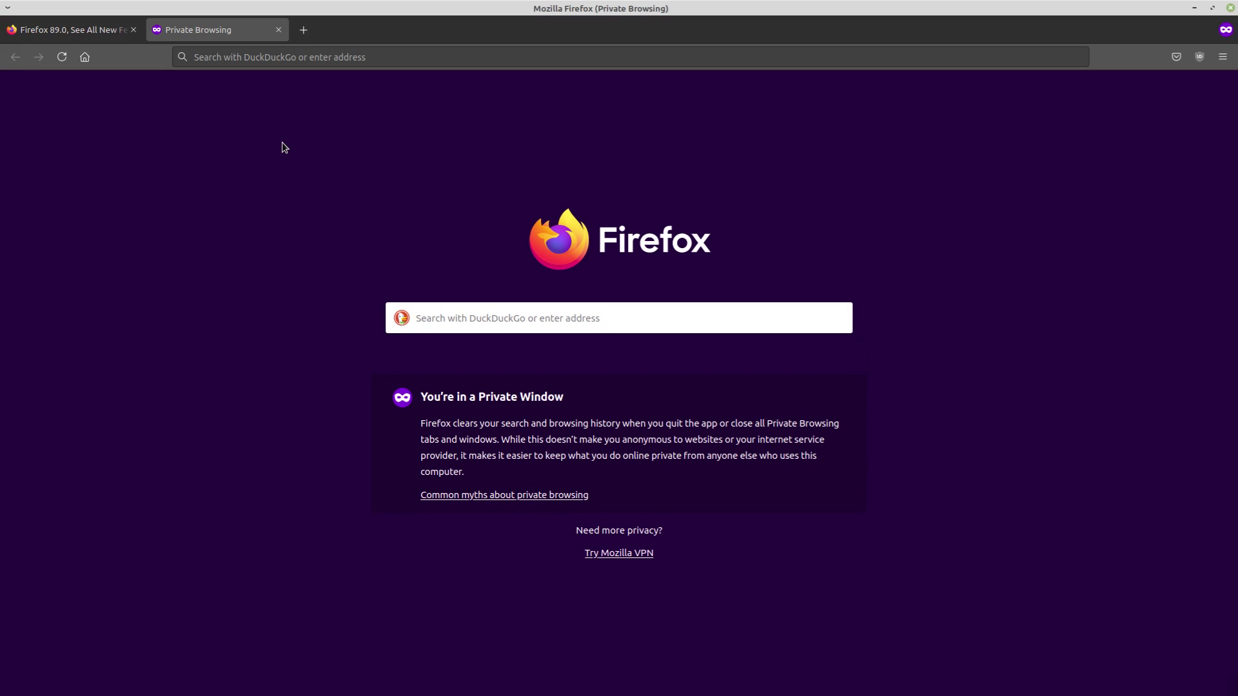
Step: Return to the Firefox 89.0 release notes tab, briefly opening and closing the application menu
{"action": "left_click", "coordinate": [76, 25]}
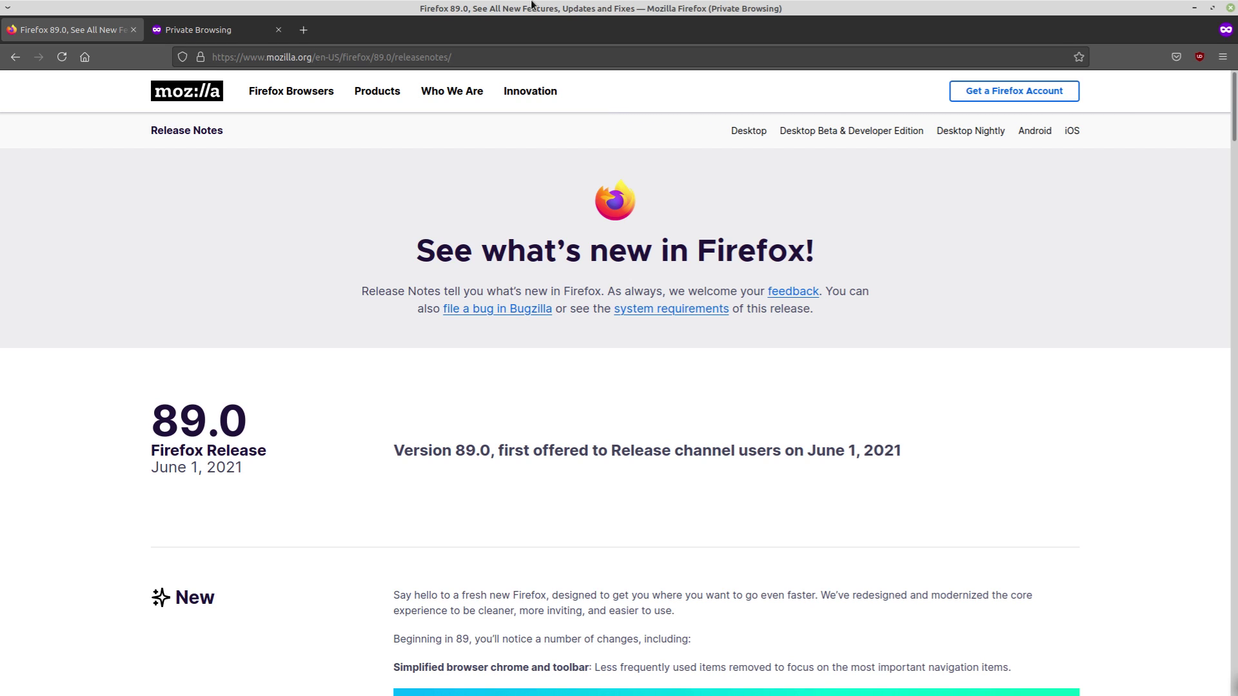
{"action": "left_click", "coordinate": [1228, 62]}
{"action": "left_click", "coordinate": [1228, 62]}
Step: Open Settings from the application menu and bring up the Network Settings Connection Settings dialog
{"action": "left_click", "coordinate": [1217, 55]}
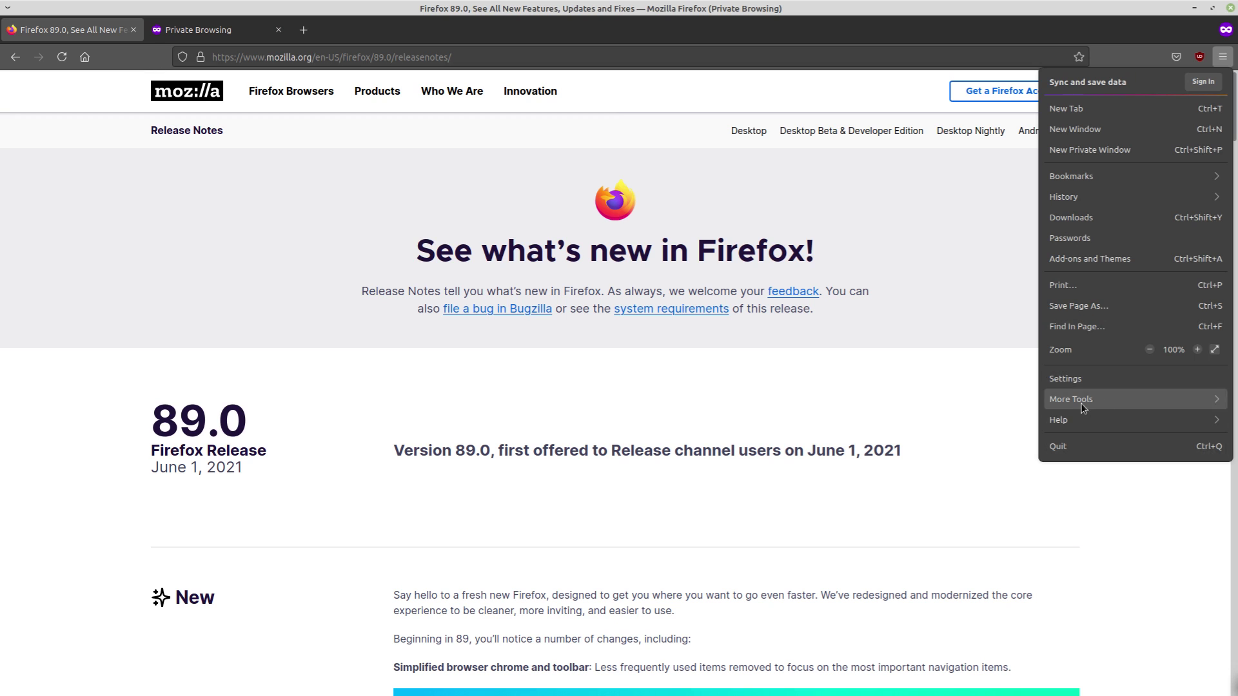
{"action": "left_click", "coordinate": [1102, 379]}
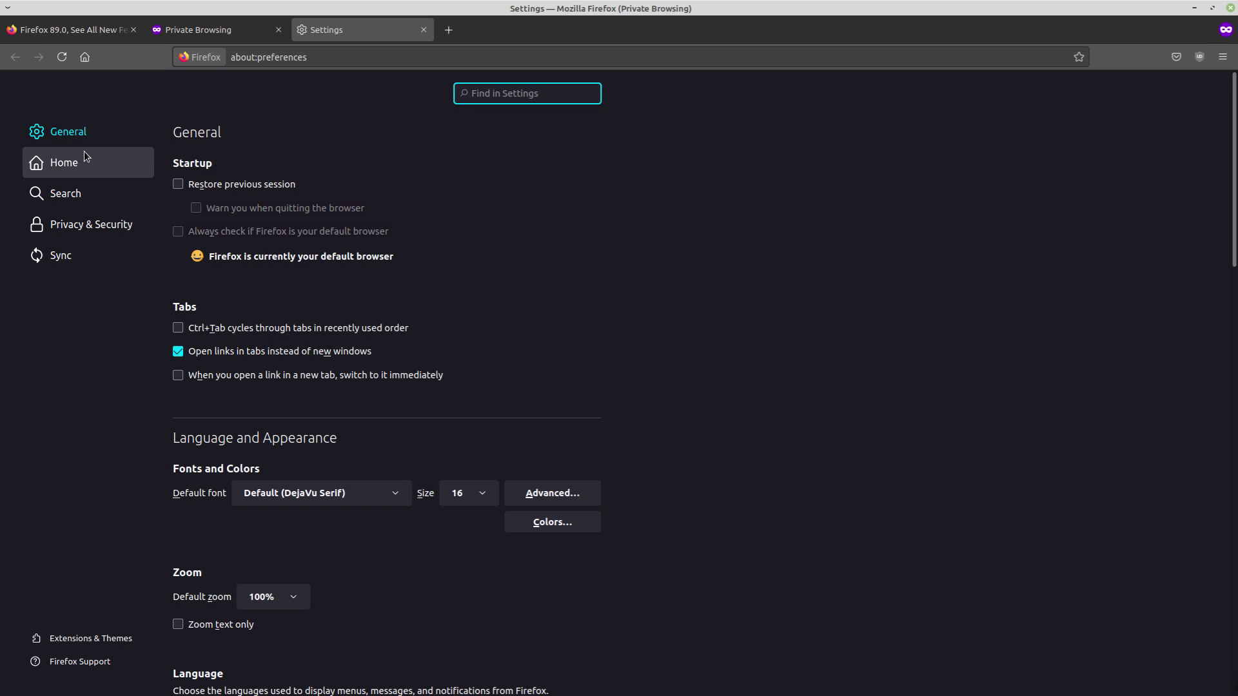
{"action": "scroll", "coordinate": [677, 217], "scroll_direction": "down", "scroll_amount": 4}
{"action": "scroll", "coordinate": [677, 218], "scroll_direction": "down", "scroll_amount": 20}
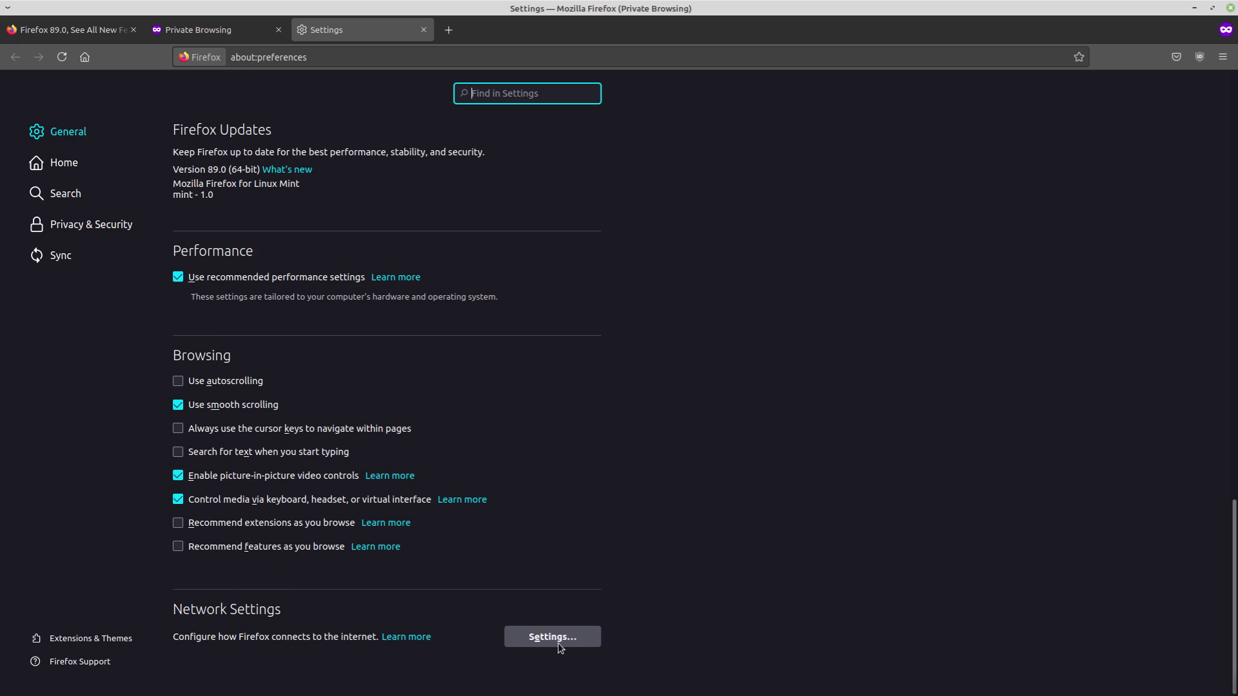
{"action": "left_click", "coordinate": [557, 640]}
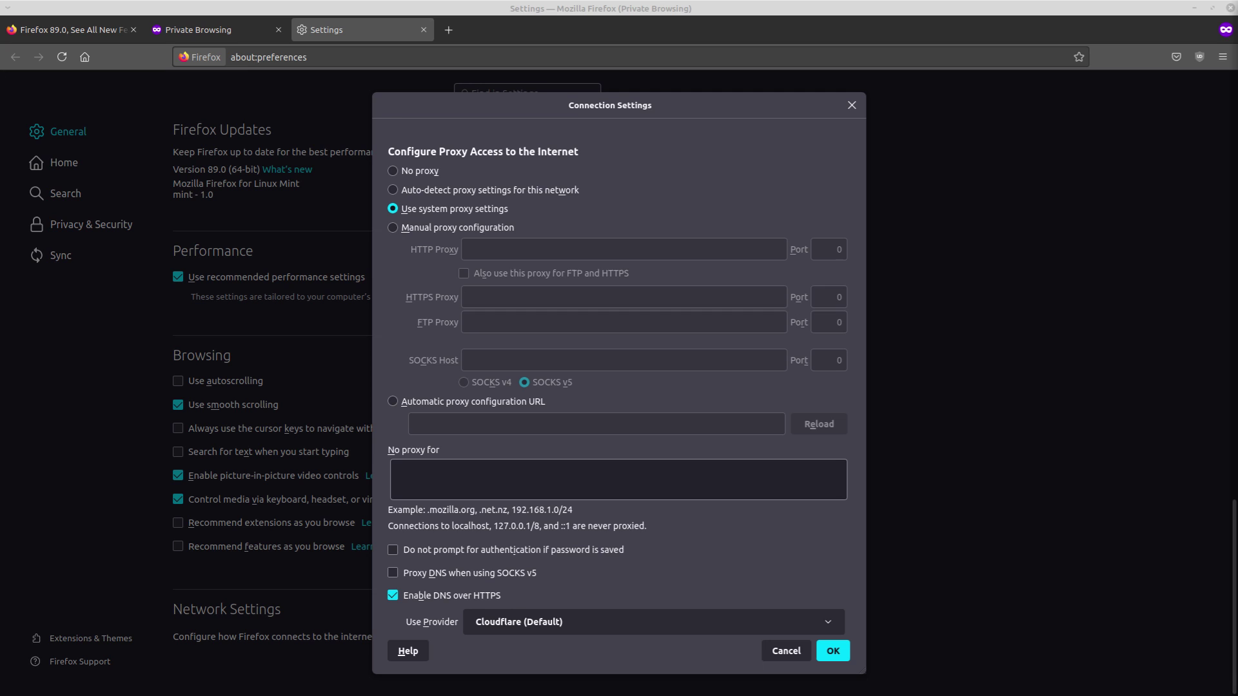
Step: Reopen Connection Settings, uncheck Enable DNS over HTTPS, and save with OK
{"action": "key", "text": "Escape"}
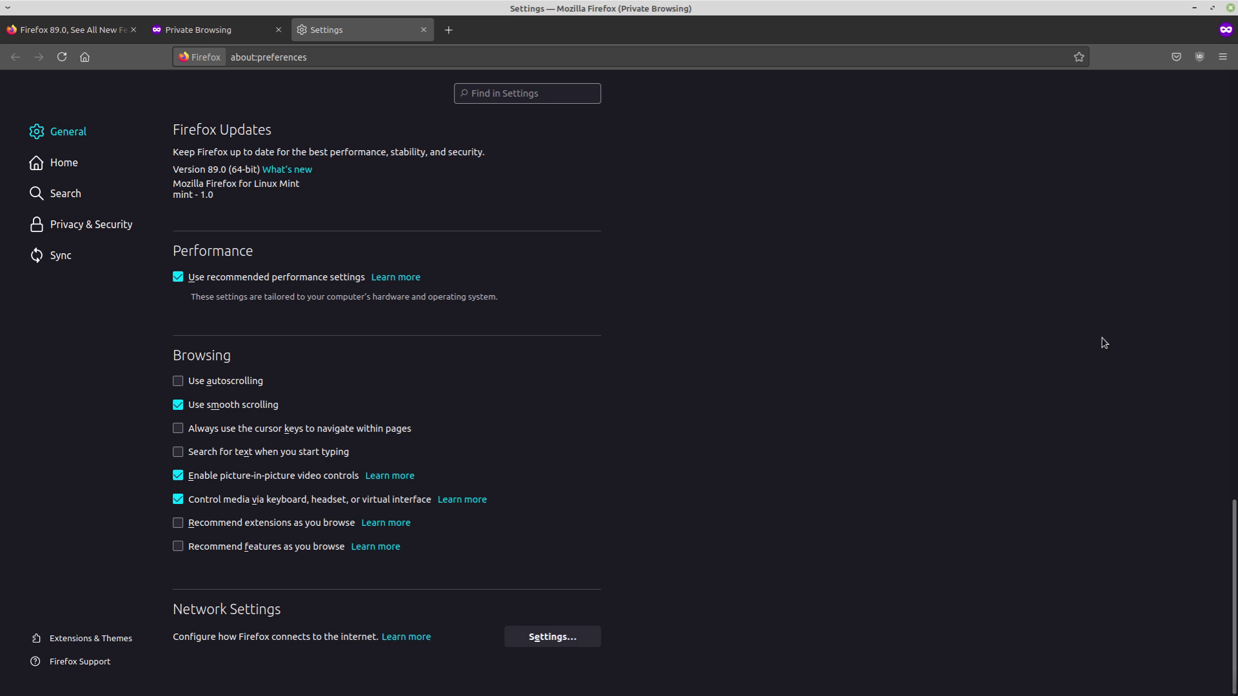
{"action": "left_click", "coordinate": [558, 640]}
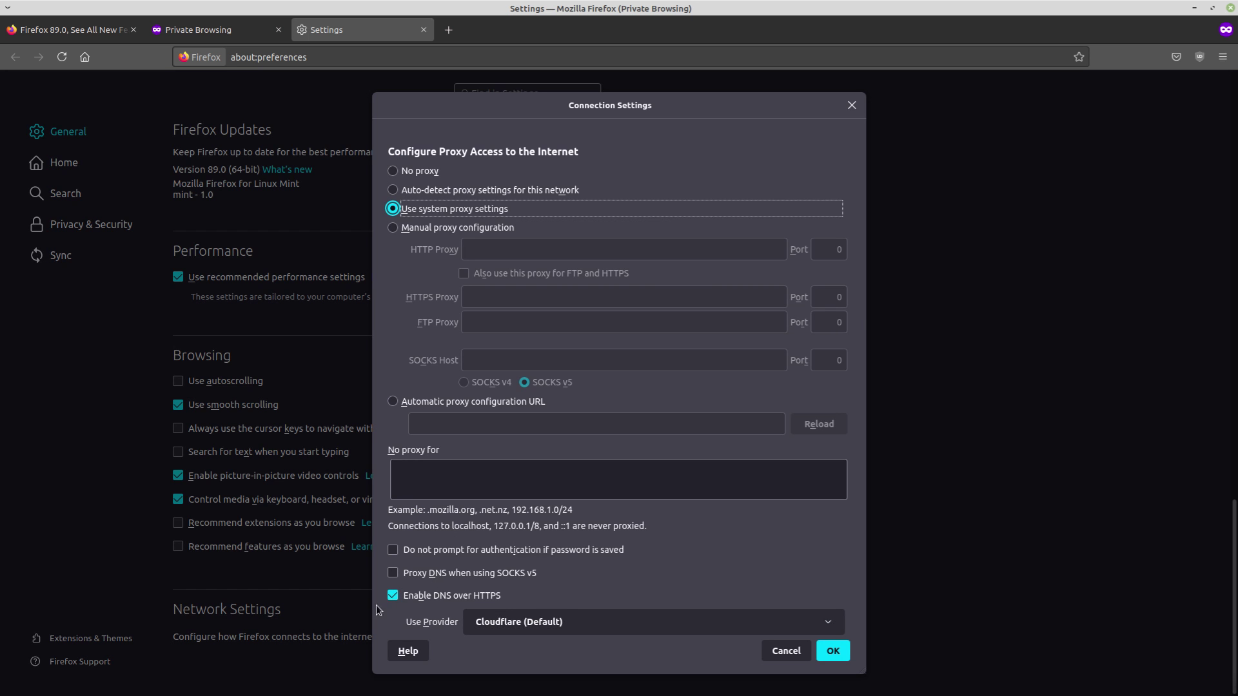
{"action": "left_click", "coordinate": [393, 596]}
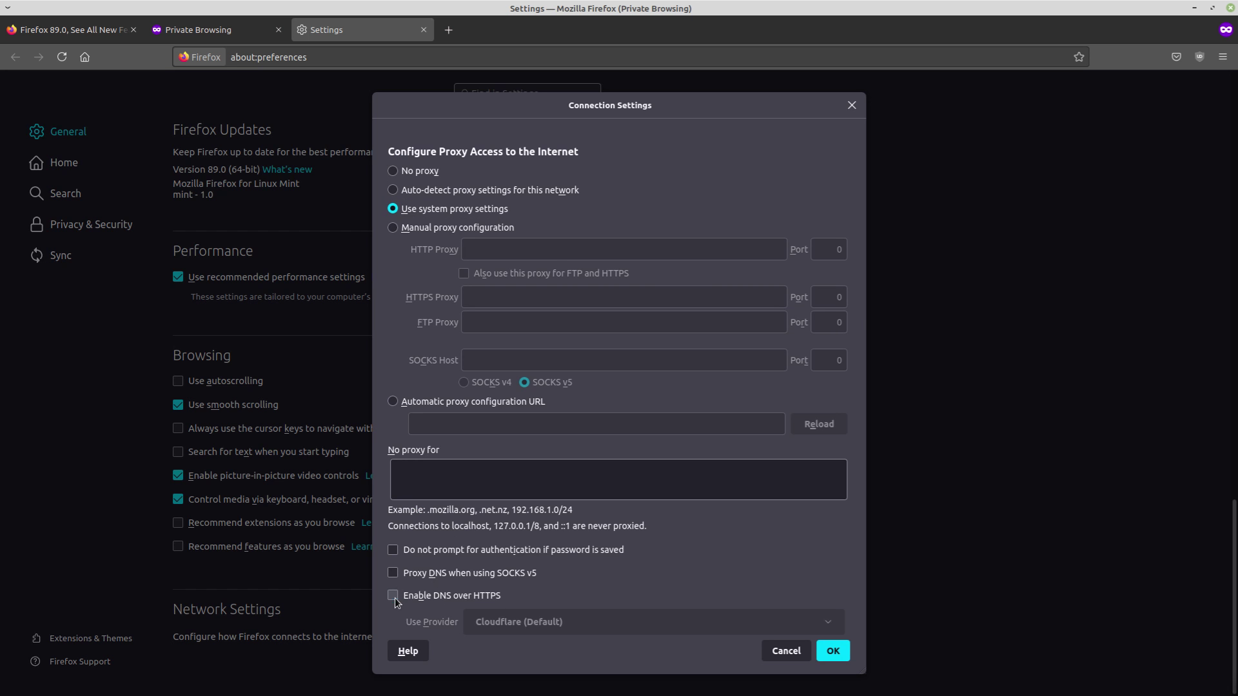
{"action": "left_click", "coordinate": [840, 654]}
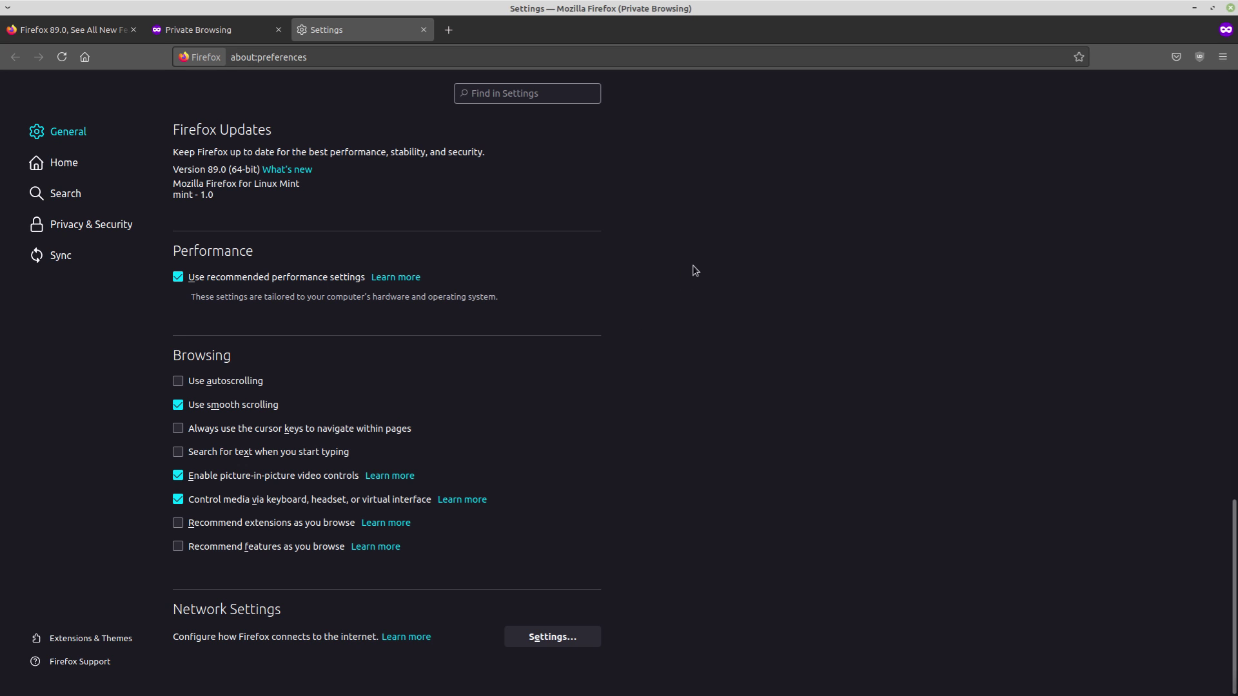
Step: Confirm Enable DNS over HTTPS is unchecked in Connection Settings, then scroll the 89.0 release notes
{"action": "left_click", "coordinate": [193, 31]}
{"action": "left_click", "coordinate": [97, 19]}
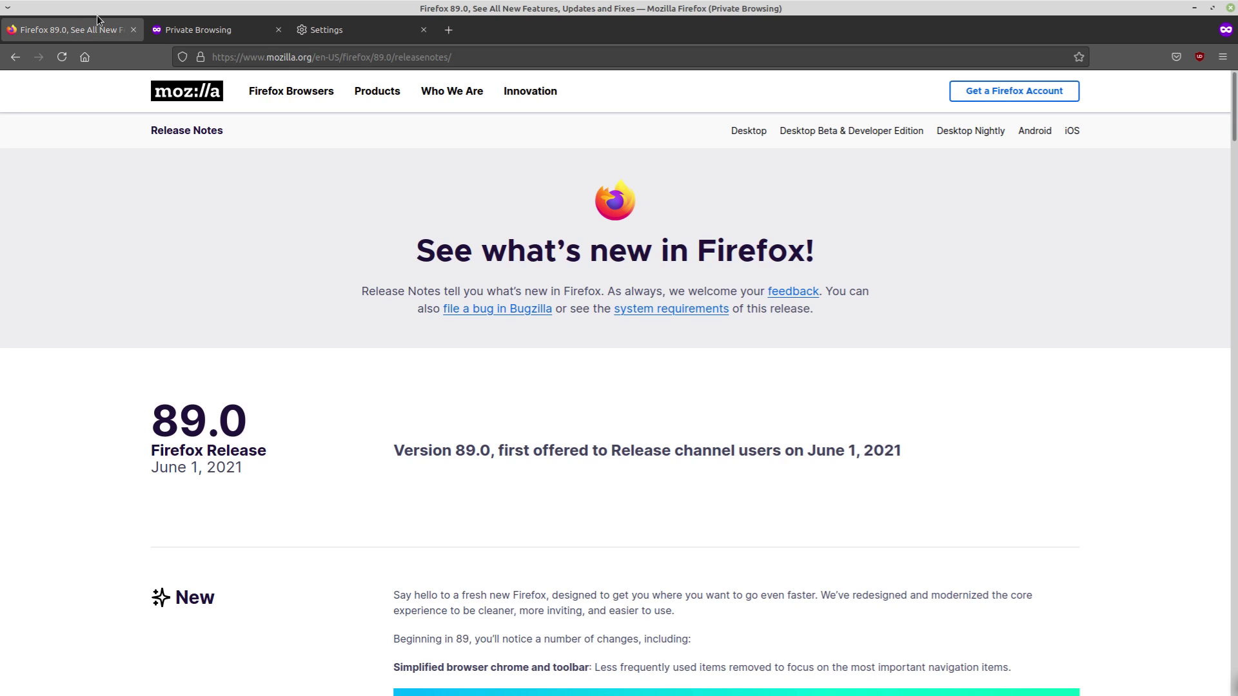
{"action": "left_click", "coordinate": [317, 31]}
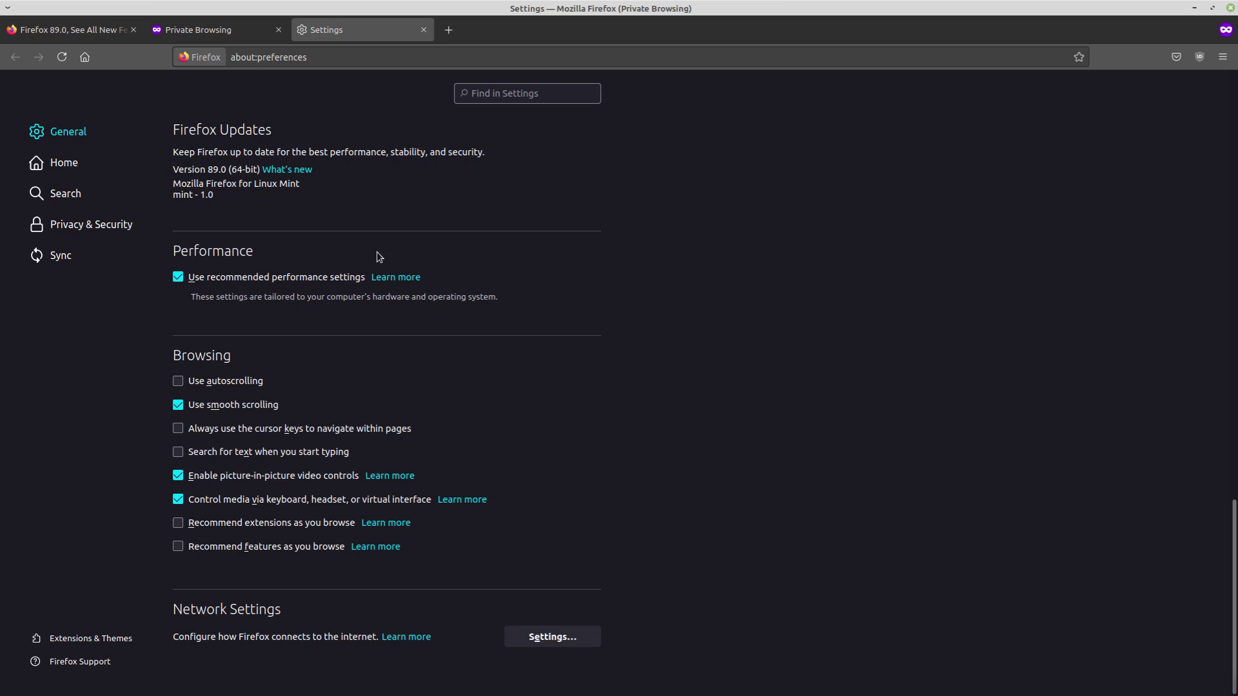
{"action": "left_click", "coordinate": [519, 641]}
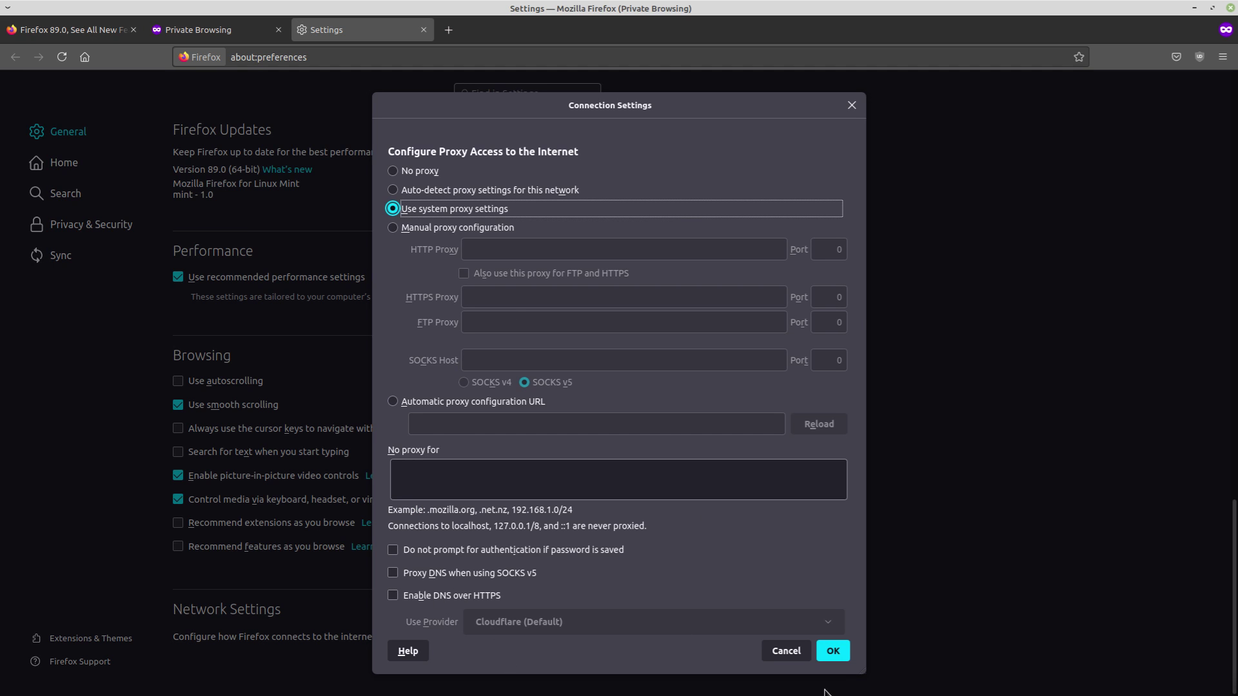
{"action": "left_click", "coordinate": [833, 651]}
{"action": "left_click", "coordinate": [72, 32]}
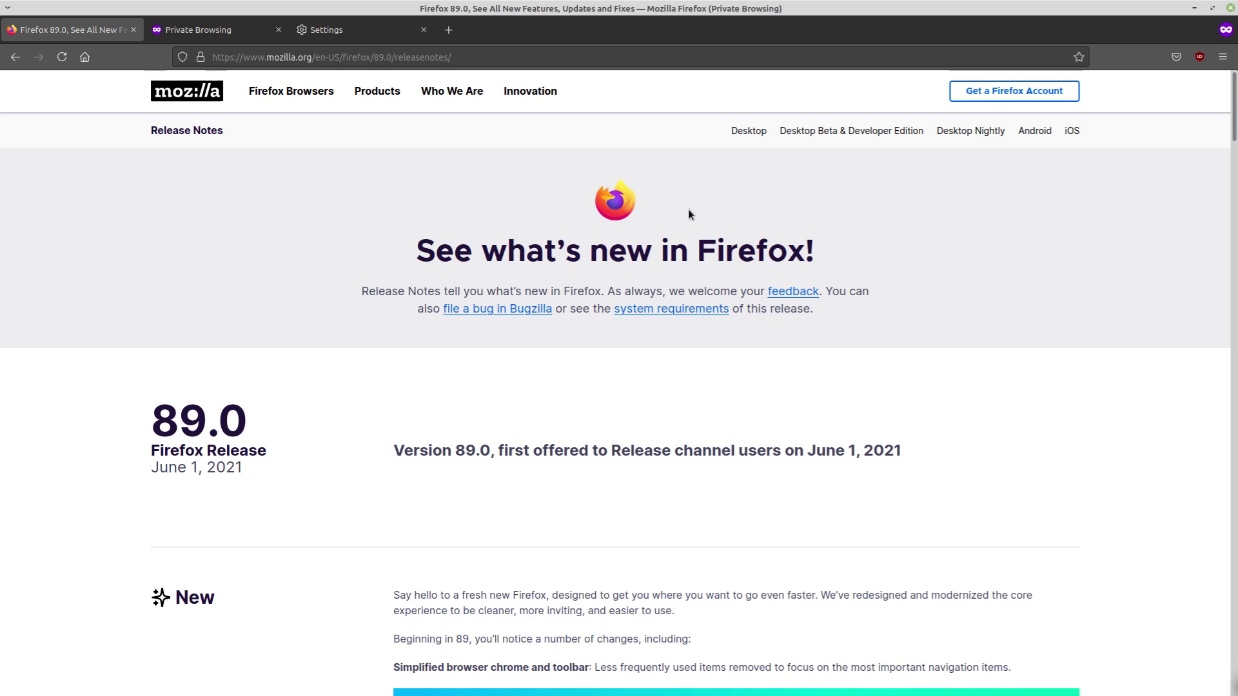
{"action": "scroll", "coordinate": [626, 233], "scroll_direction": "down", "scroll_amount": 5}
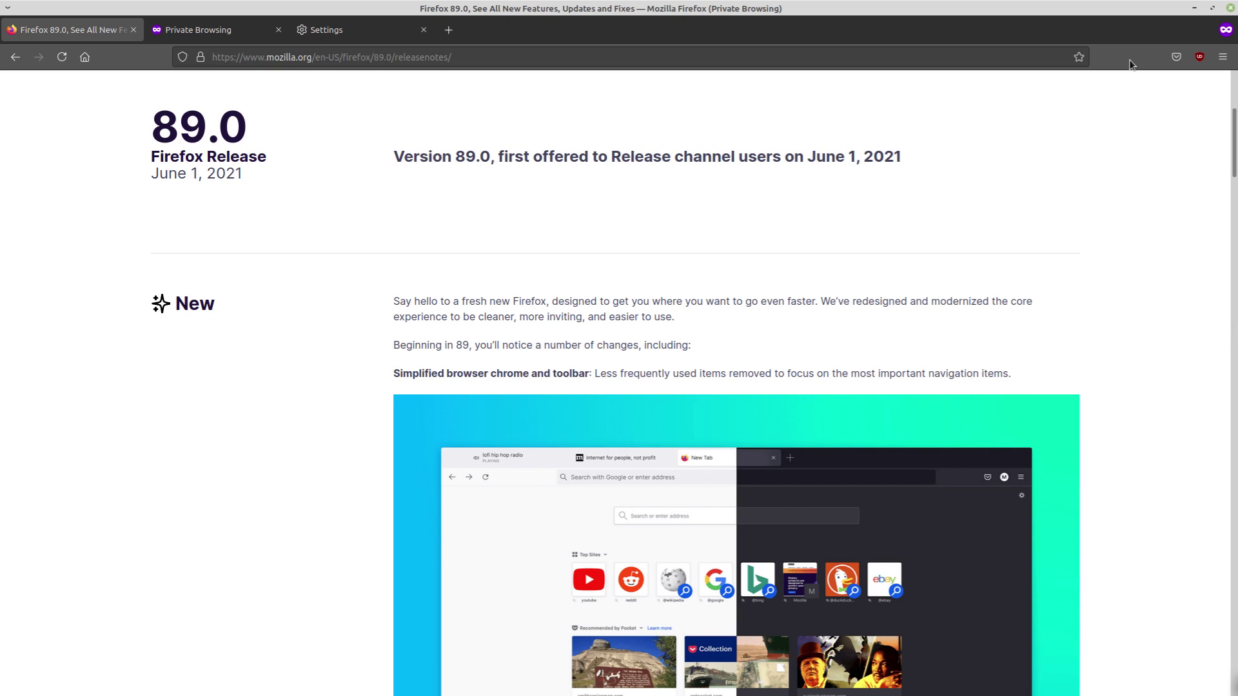
Step: Customize the toolbar: drag Save to Pocket off and add the New Private Window button
{"action": "right_click", "coordinate": [1126, 62]}
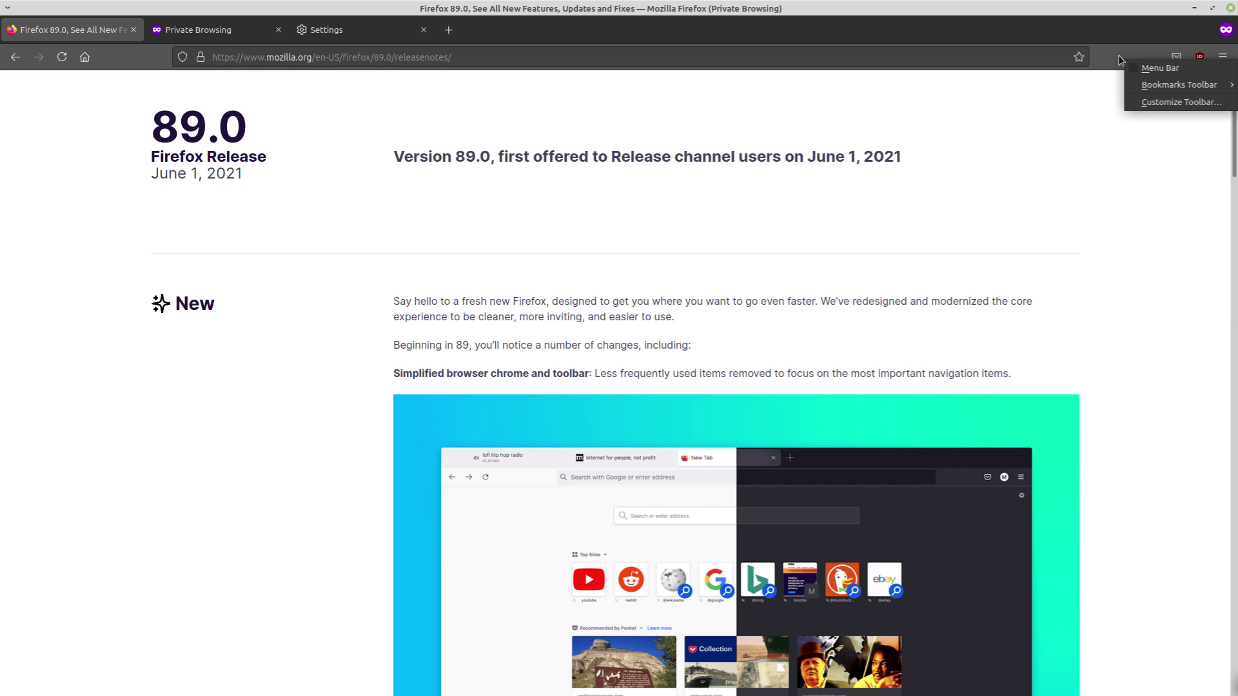
{"action": "left_click", "coordinate": [1147, 101]}
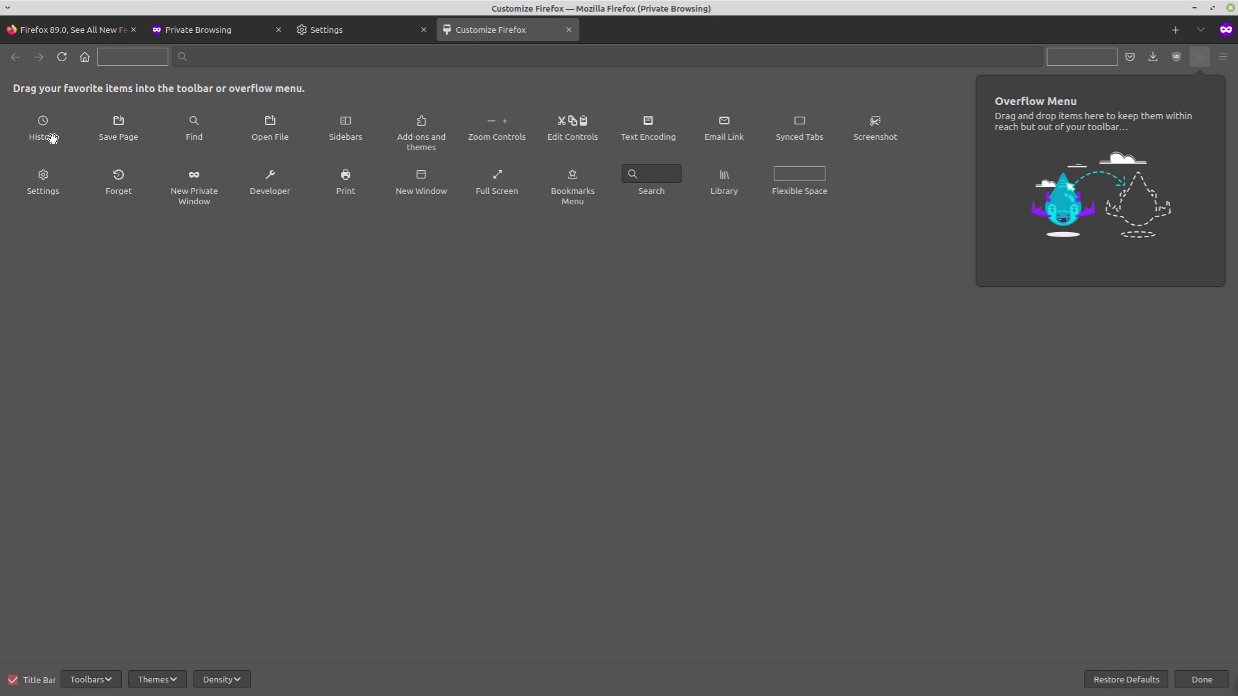
{"action": "left_click_drag", "start_coordinate": [1130, 57], "coordinate": [666, 270]}
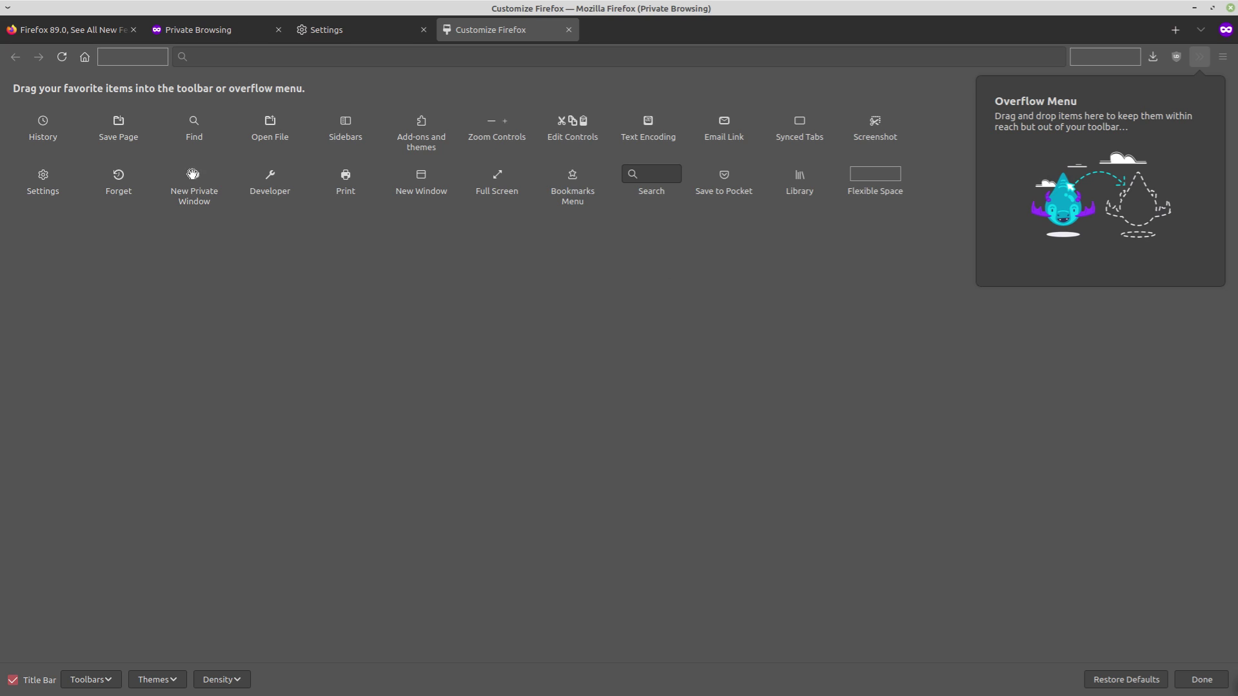
{"action": "left_click_drag", "start_coordinate": [193, 175], "coordinate": [1157, 61]}
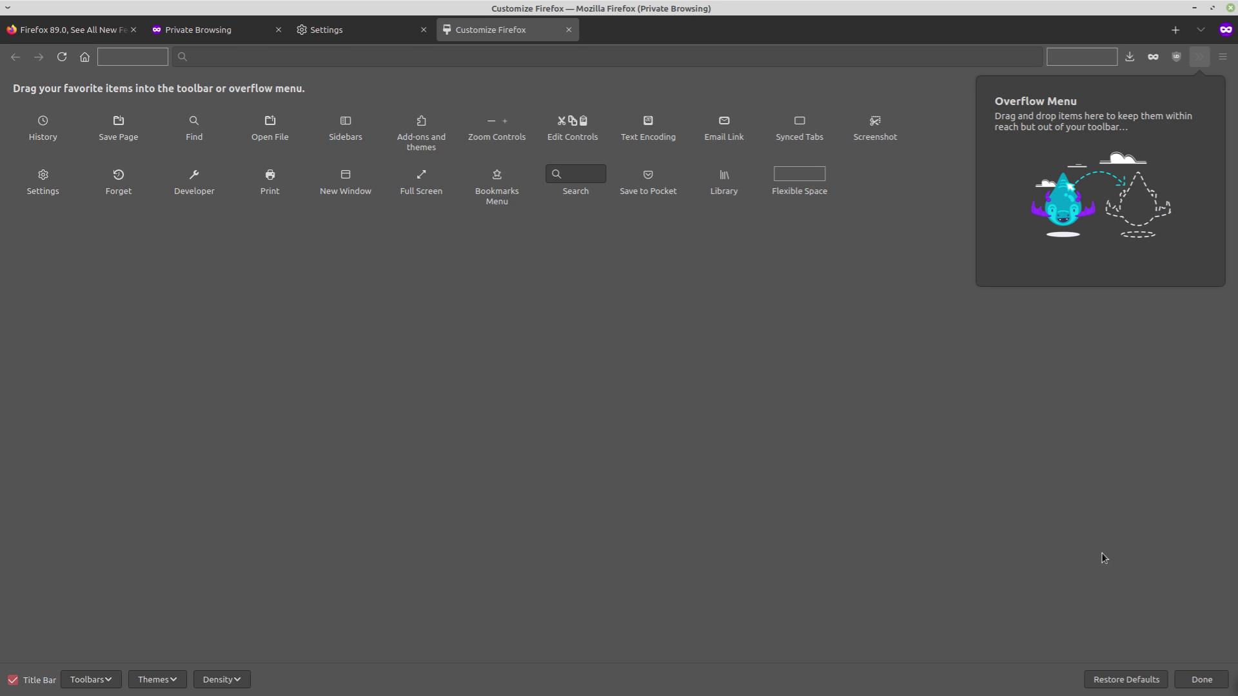
{"action": "left_click", "coordinate": [1201, 679]}
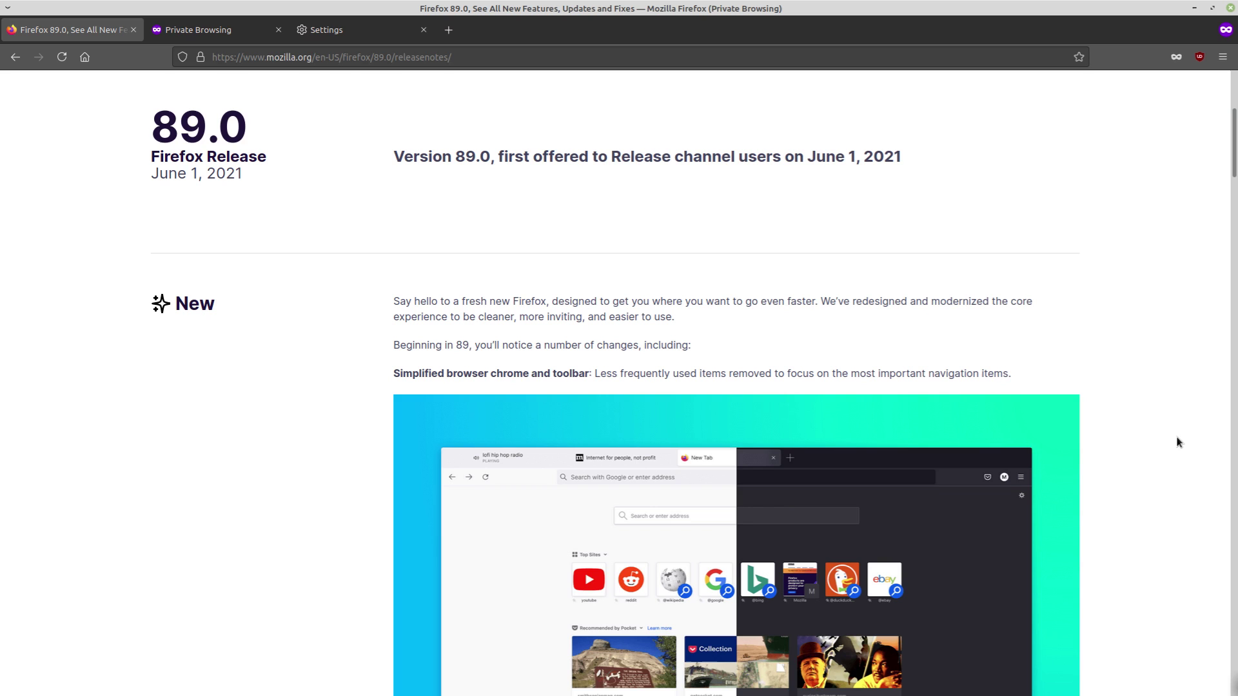
{"action": "scroll", "coordinate": [1177, 442], "scroll_direction": "up", "scroll_amount": 1}
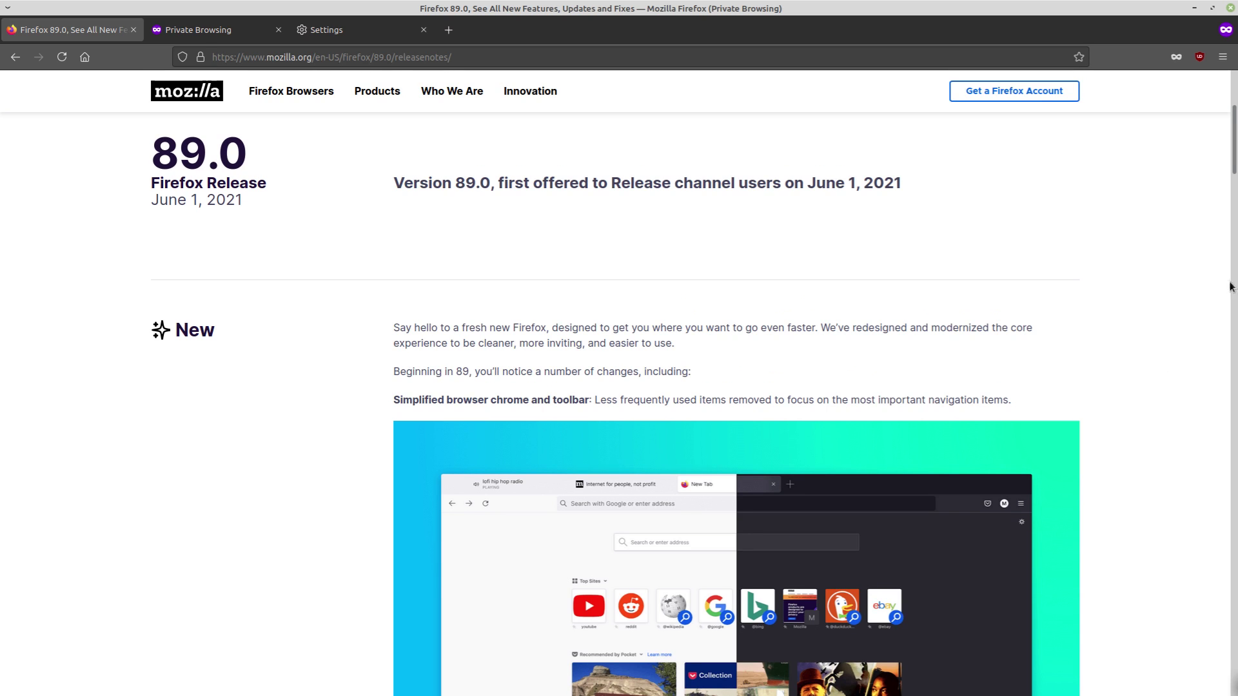
{"action": "left_click", "coordinate": [1225, 60]}
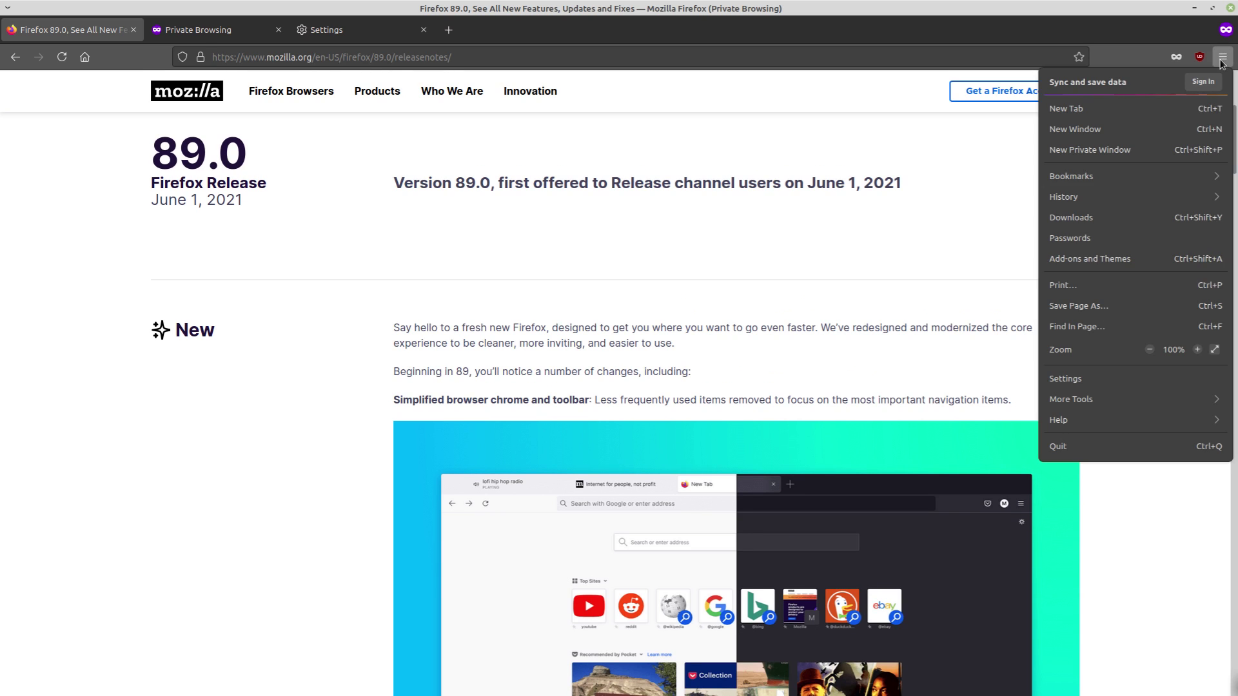
{"action": "left_click", "coordinate": [1084, 380]}
{"action": "scroll", "coordinate": [187, 196], "scroll_direction": "down", "scroll_amount": 6}
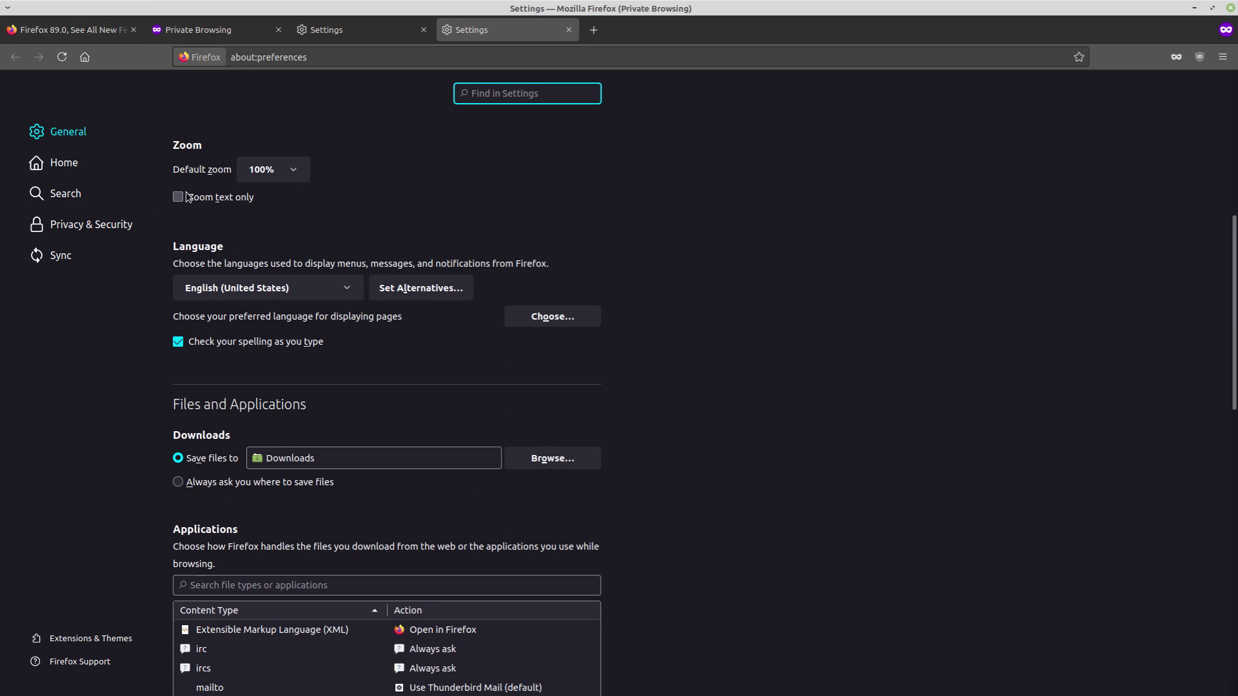
{"action": "scroll", "coordinate": [277, 345], "scroll_direction": "down", "scroll_amount": 3}
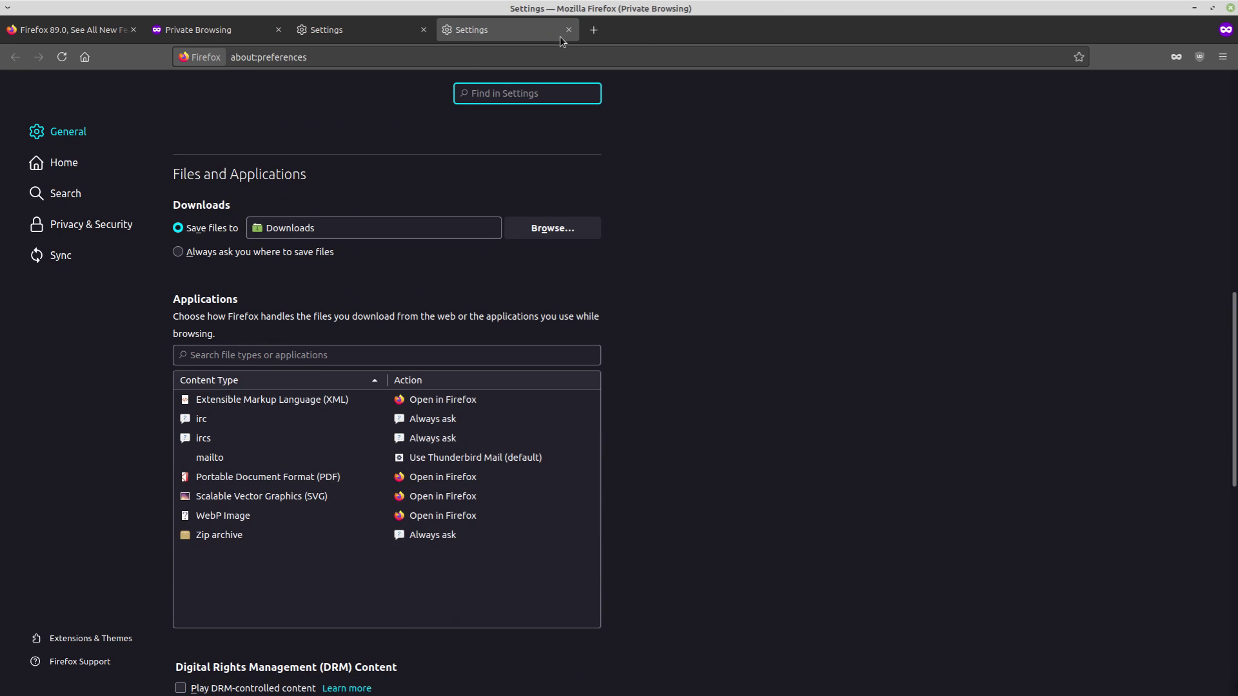
{"action": "scroll", "coordinate": [450, 276], "scroll_direction": "down", "scroll_amount": 6}
{"action": "middle_click", "coordinate": [553, 31]}
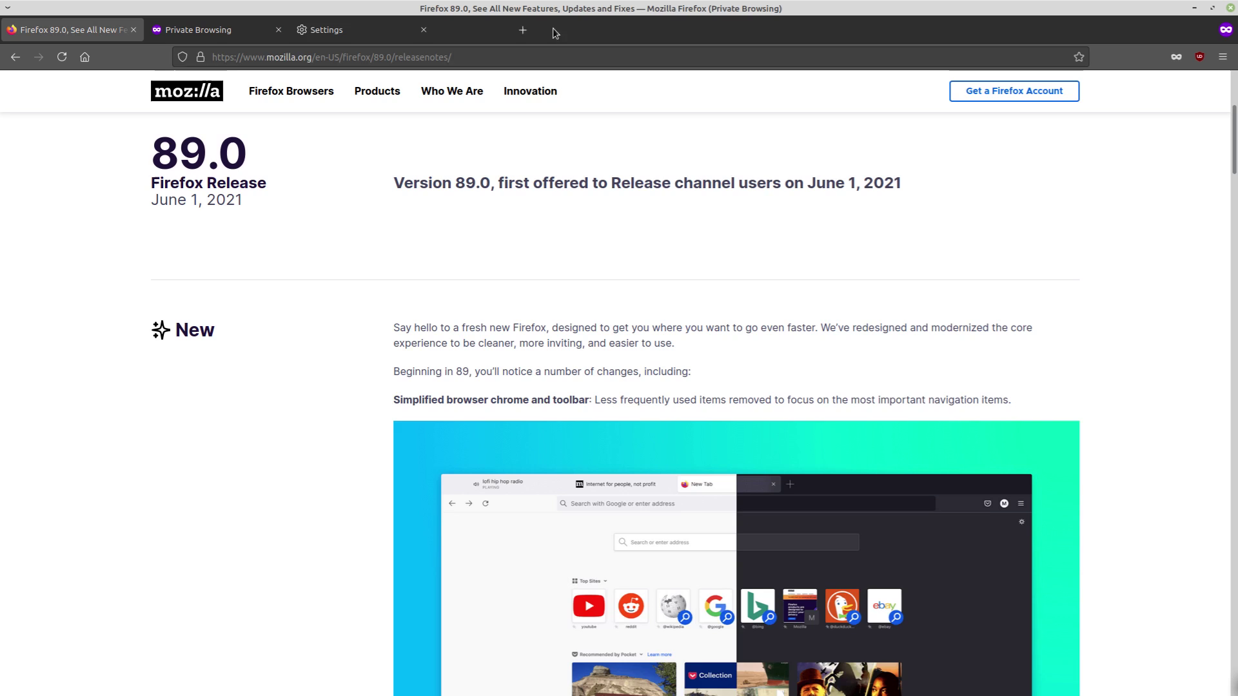
{"action": "scroll", "coordinate": [725, 374], "scroll_direction": "down", "scroll_amount": 10}
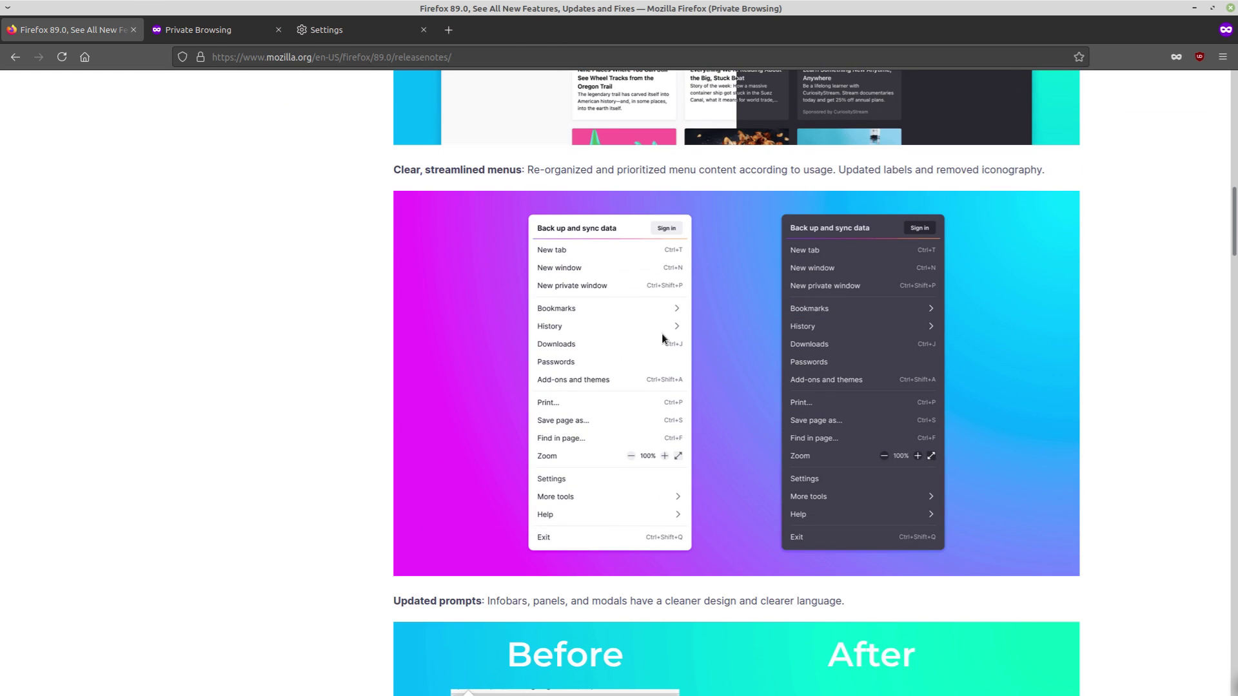
{"action": "scroll", "coordinate": [699, 330], "scroll_direction": "down", "scroll_amount": 2}
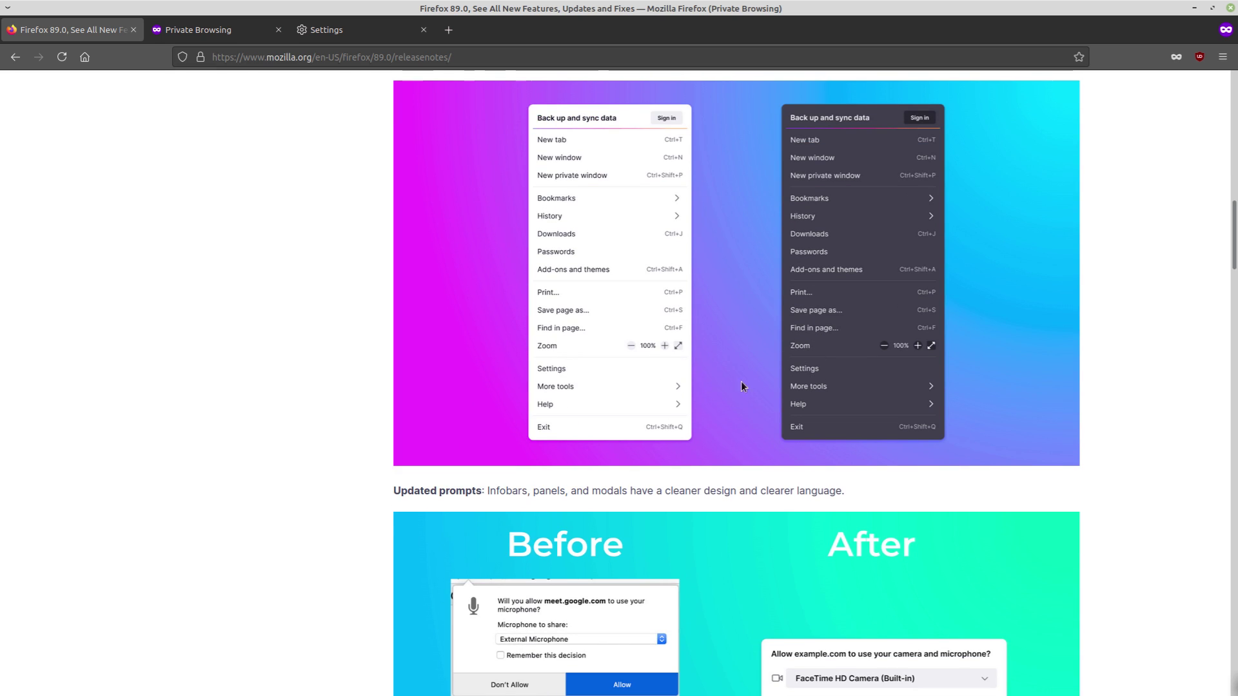
{"action": "scroll", "coordinate": [819, 381], "scroll_direction": "down", "scroll_amount": 3}
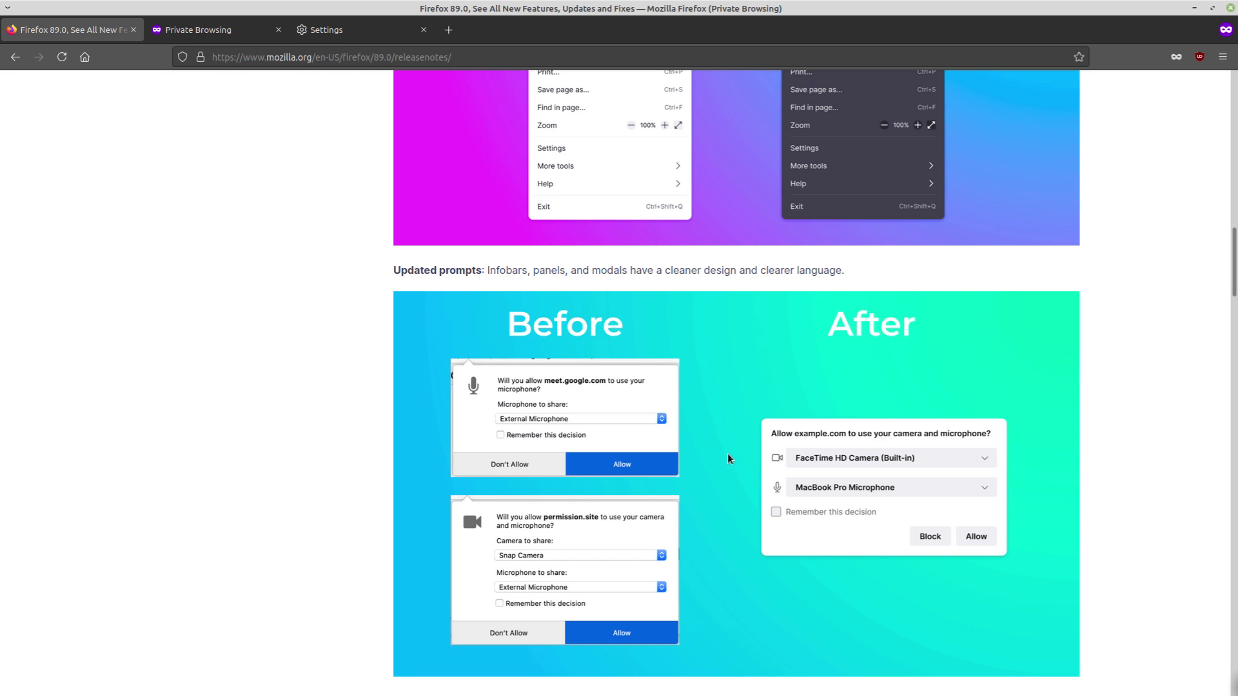
{"action": "scroll", "coordinate": [728, 454], "scroll_direction": "down", "scroll_amount": 3}
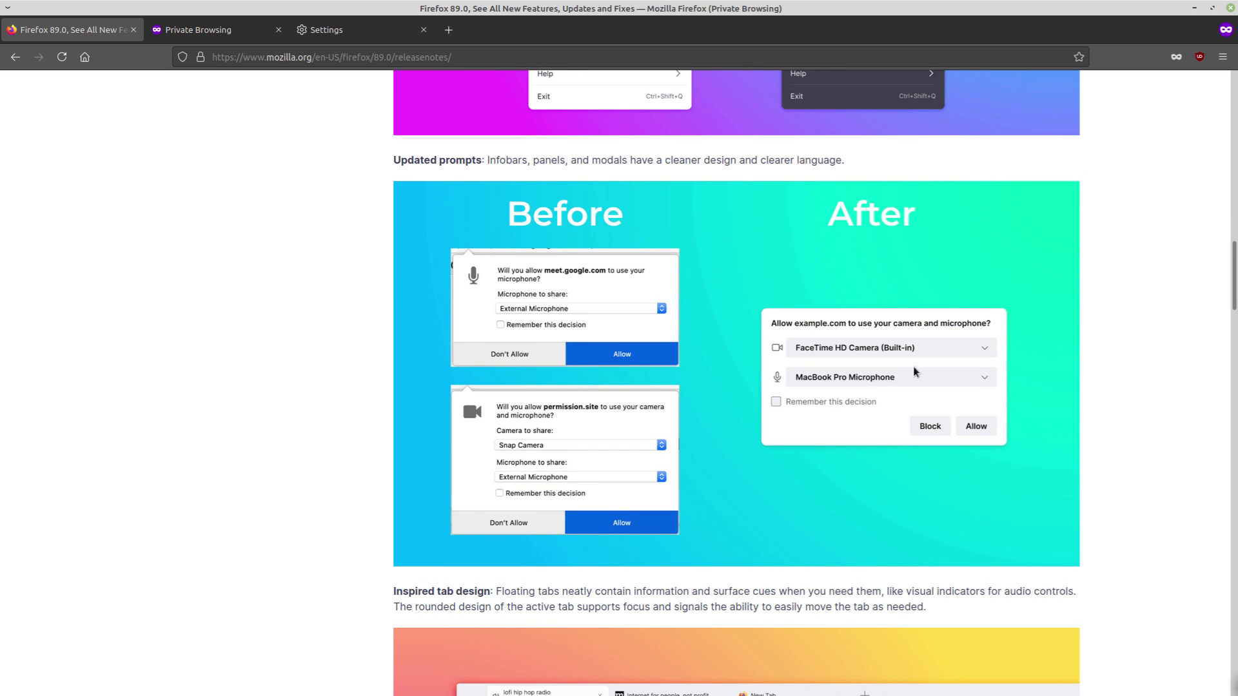
{"action": "scroll", "coordinate": [728, 346], "scroll_direction": "down", "scroll_amount": 15}
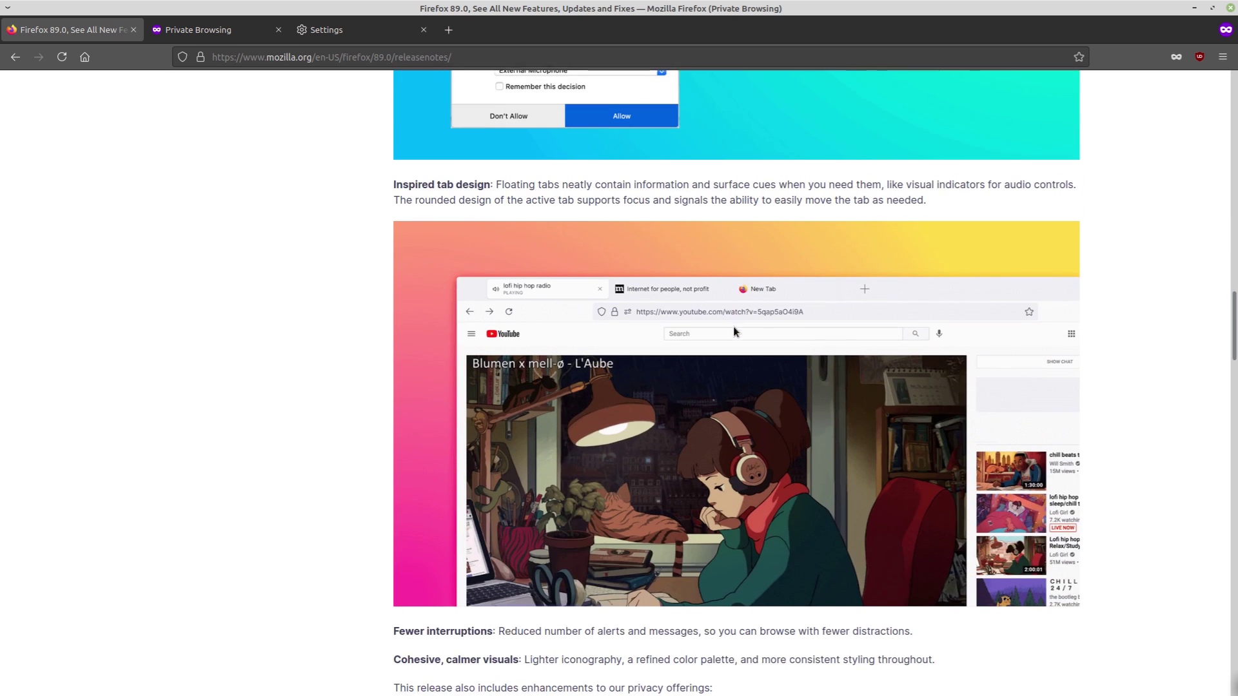
{"action": "scroll", "coordinate": [734, 328], "scroll_direction": "down", "scroll_amount": 20}
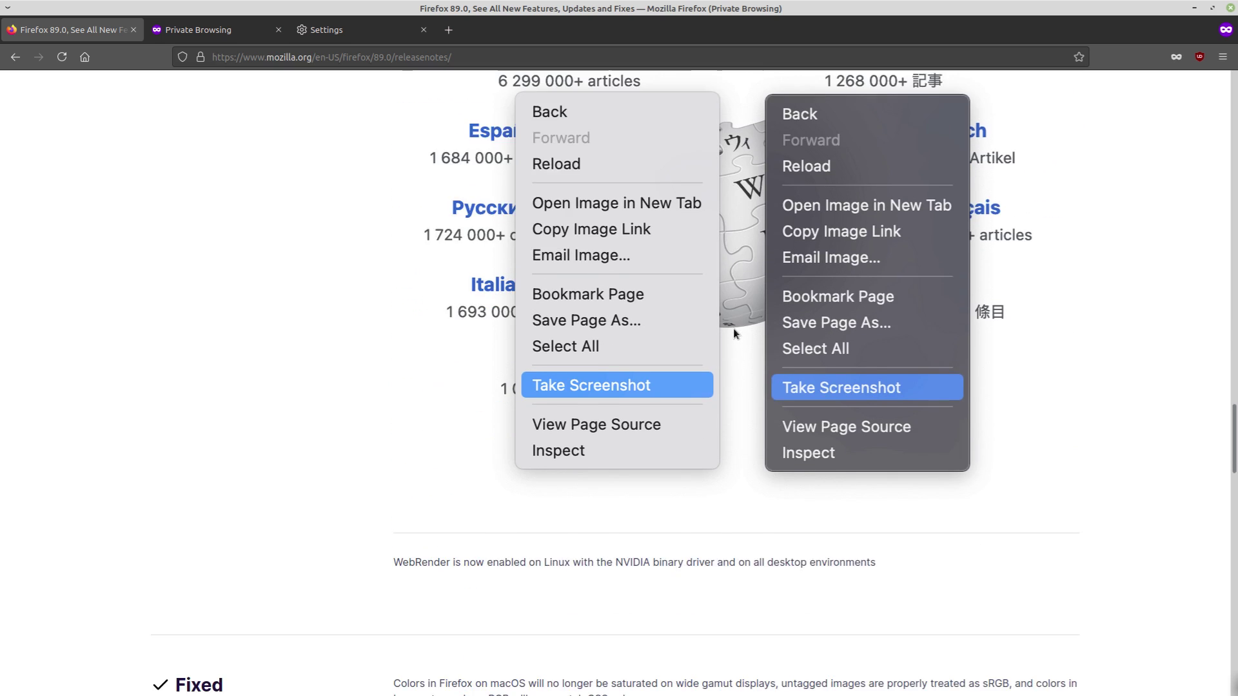
{"action": "scroll", "coordinate": [734, 334], "scroll_direction": "down", "scroll_amount": 3}
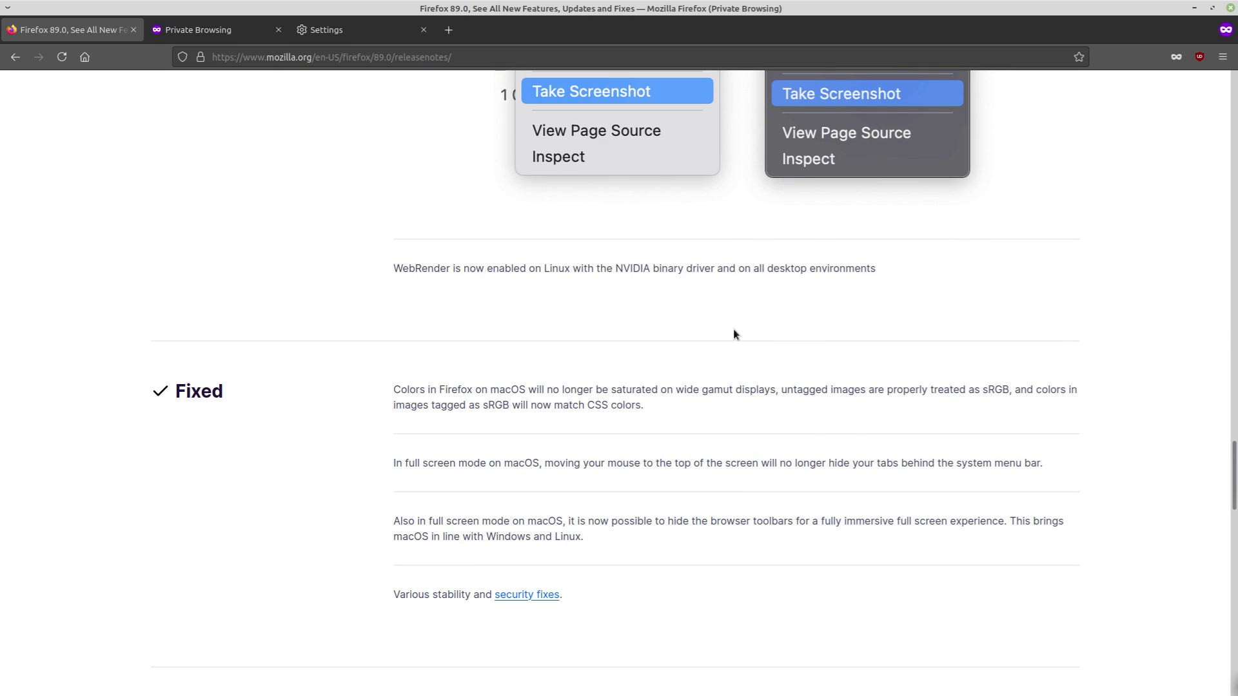
{"action": "scroll", "coordinate": [778, 315], "scroll_direction": "down", "scroll_amount": 2}
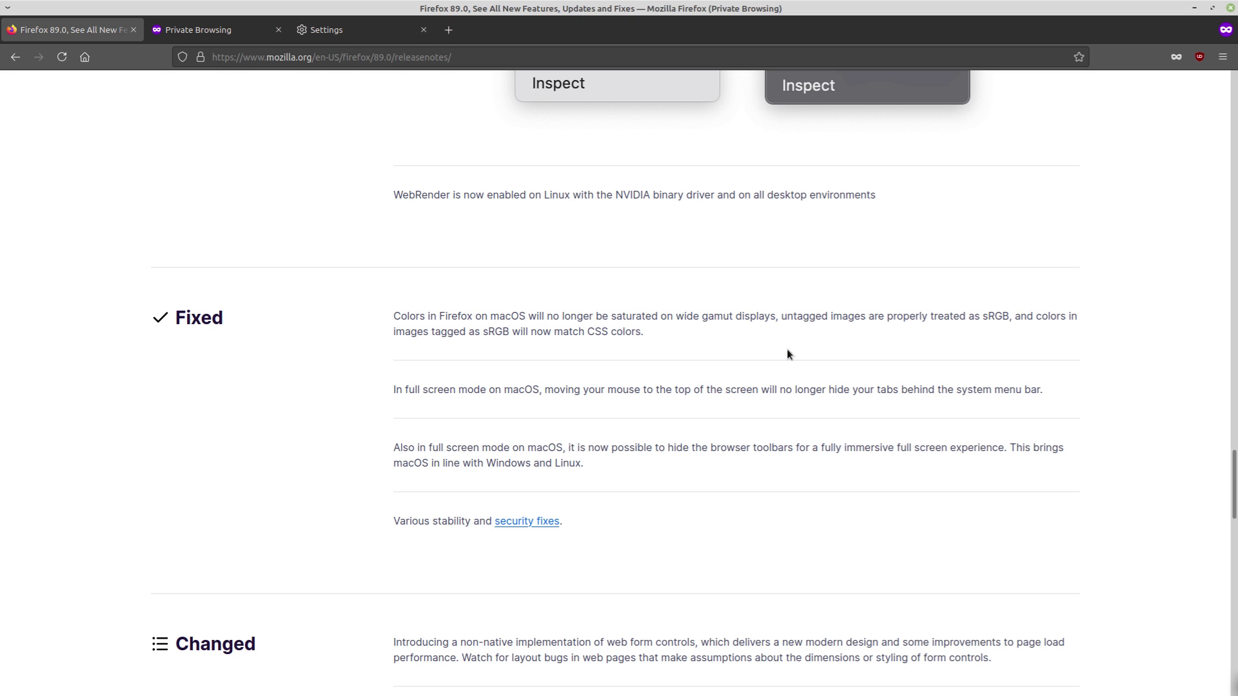
{"action": "scroll", "coordinate": [801, 341], "scroll_direction": "up", "scroll_amount": 10}
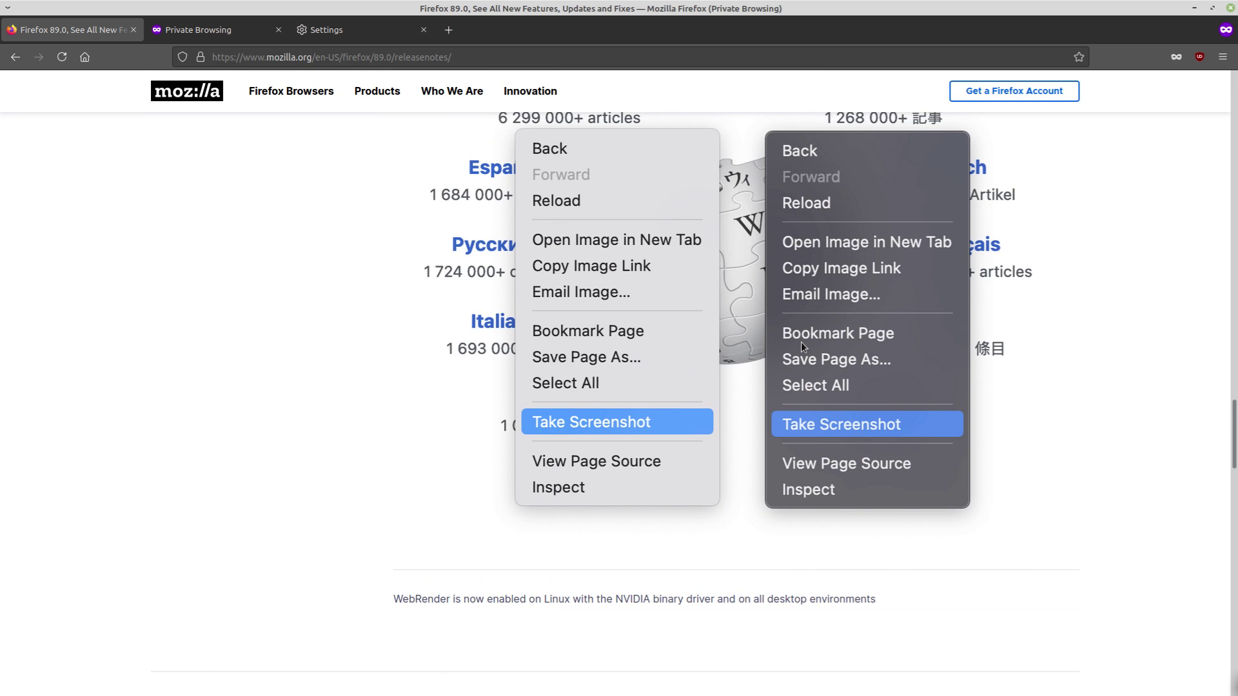
{"action": "scroll", "coordinate": [801, 342], "scroll_direction": "up", "scroll_amount": 20}
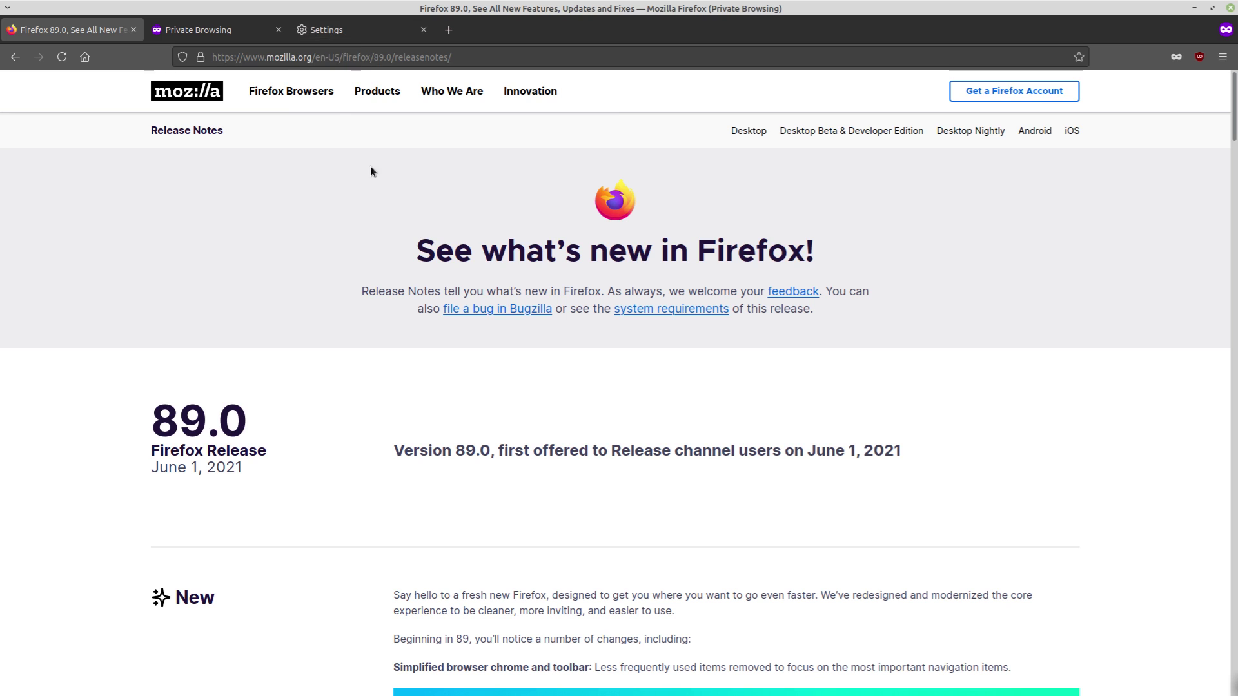
Step: On the Settings tab, open Connection Settings under Network Settings
{"action": "left_click", "coordinate": [347, 27]}
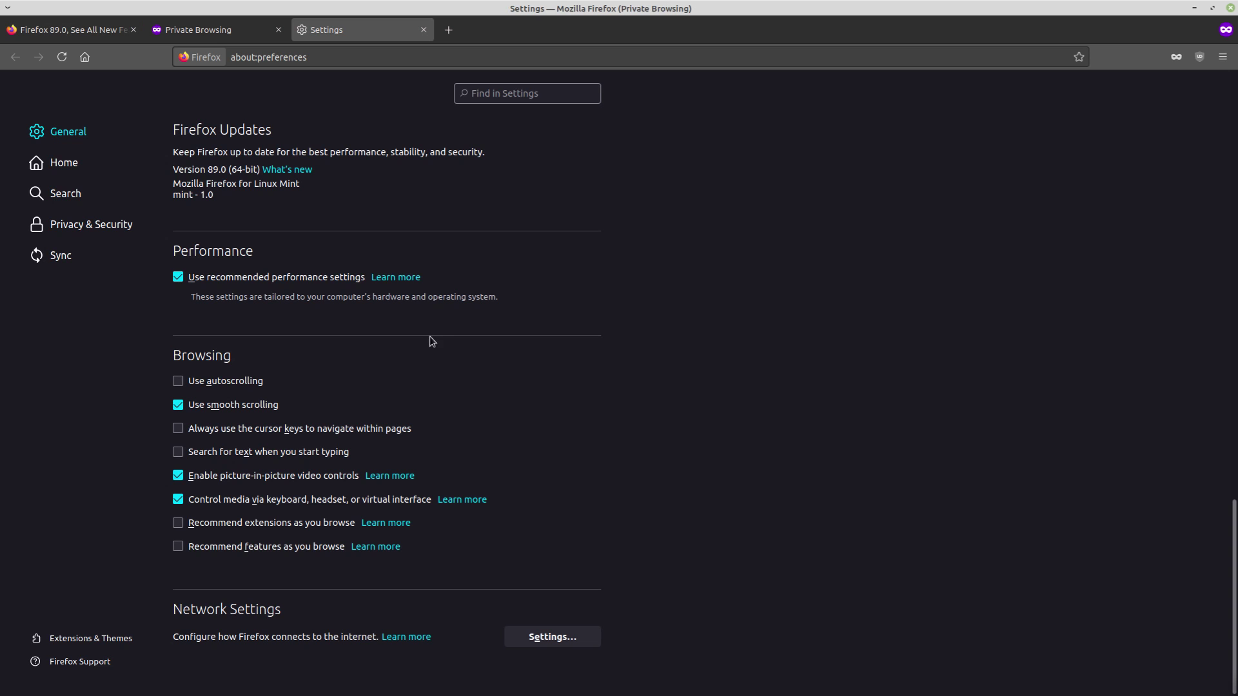
{"action": "left_click", "coordinate": [551, 639]}
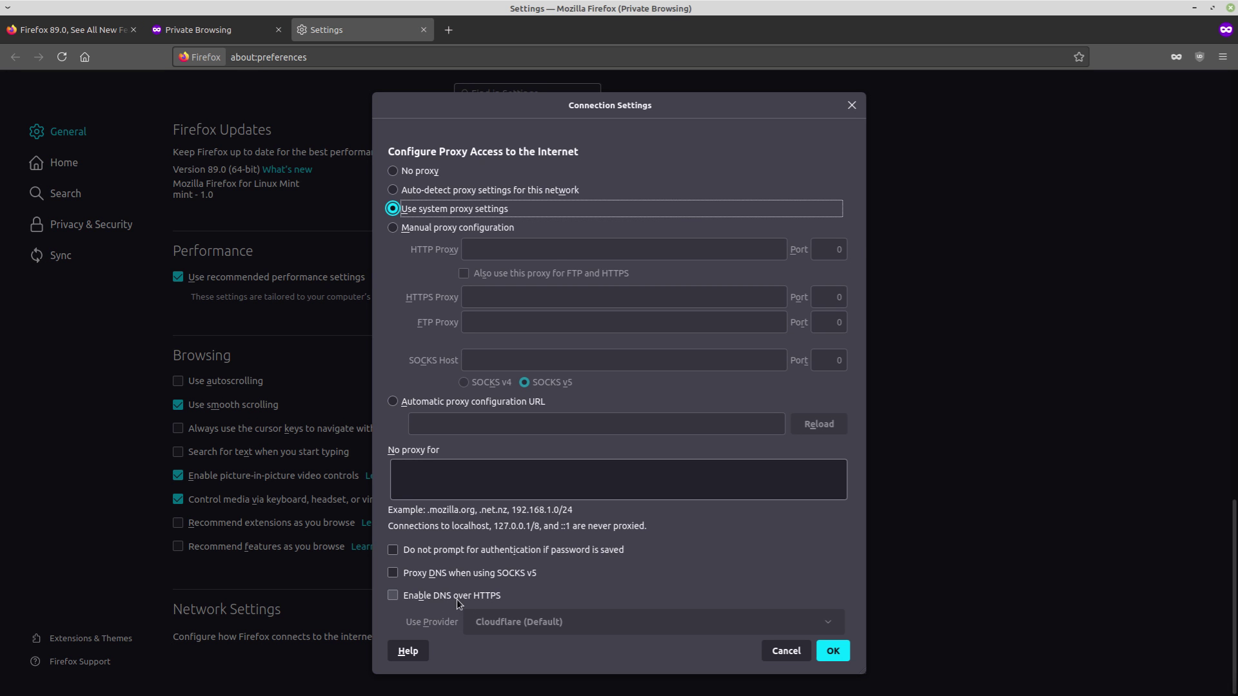